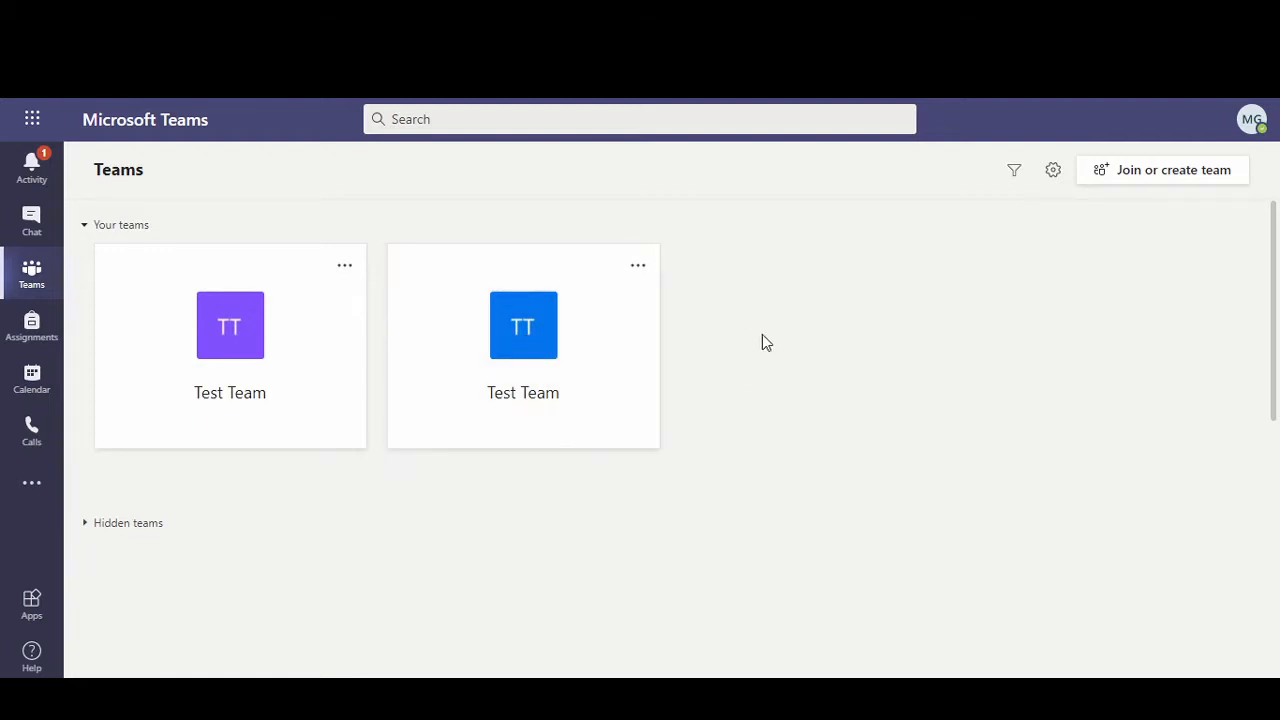
Step: Open the assignments of the blue Test Team and view the options for creating a new one
click(524, 334)
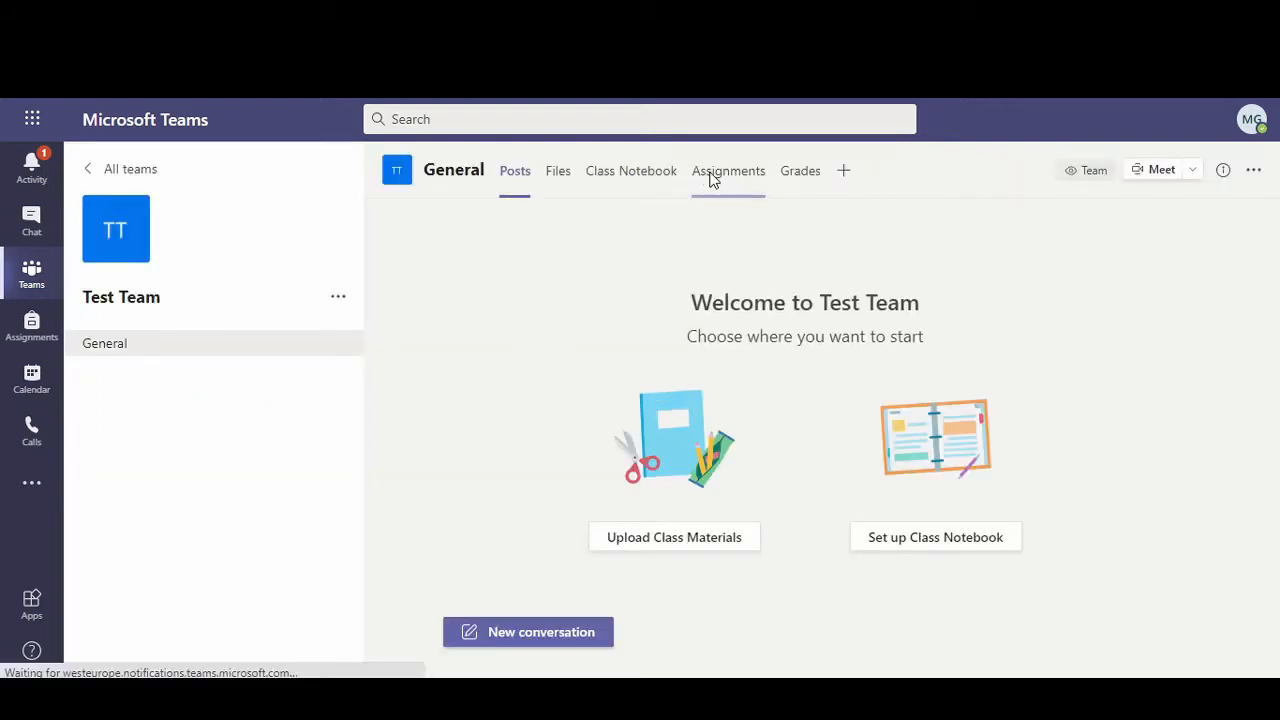
click(712, 175)
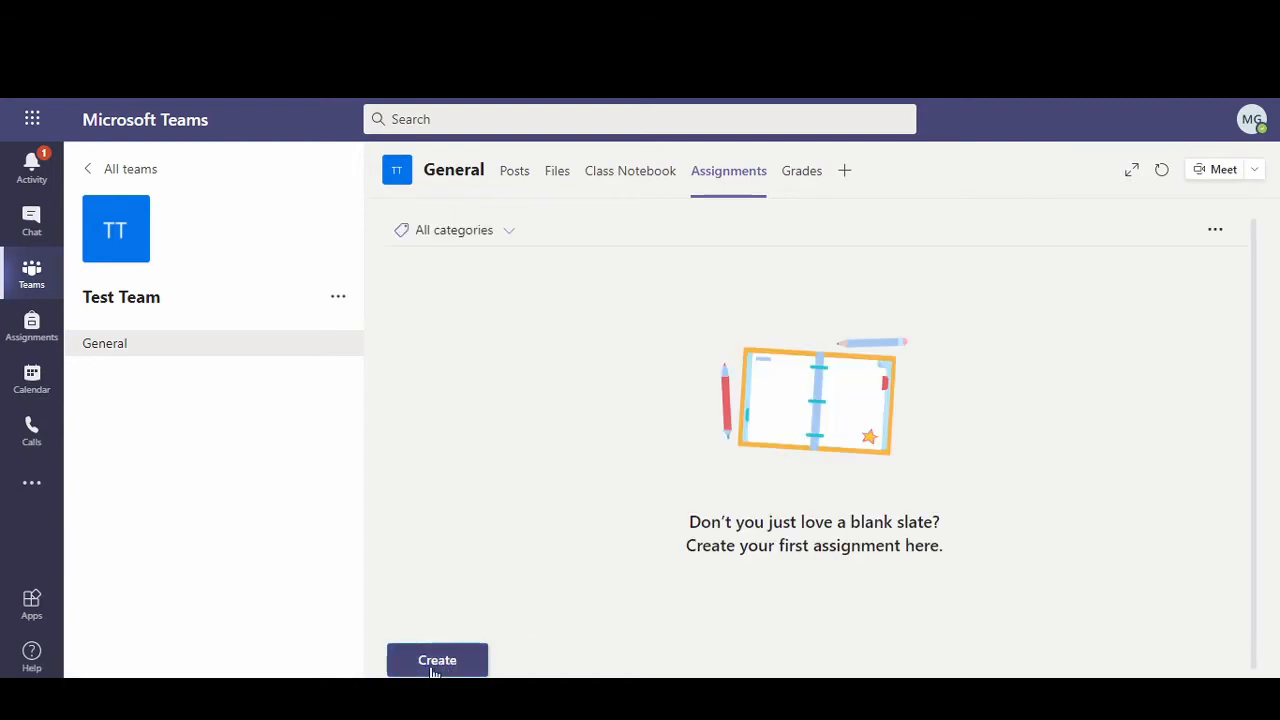
click(434, 665)
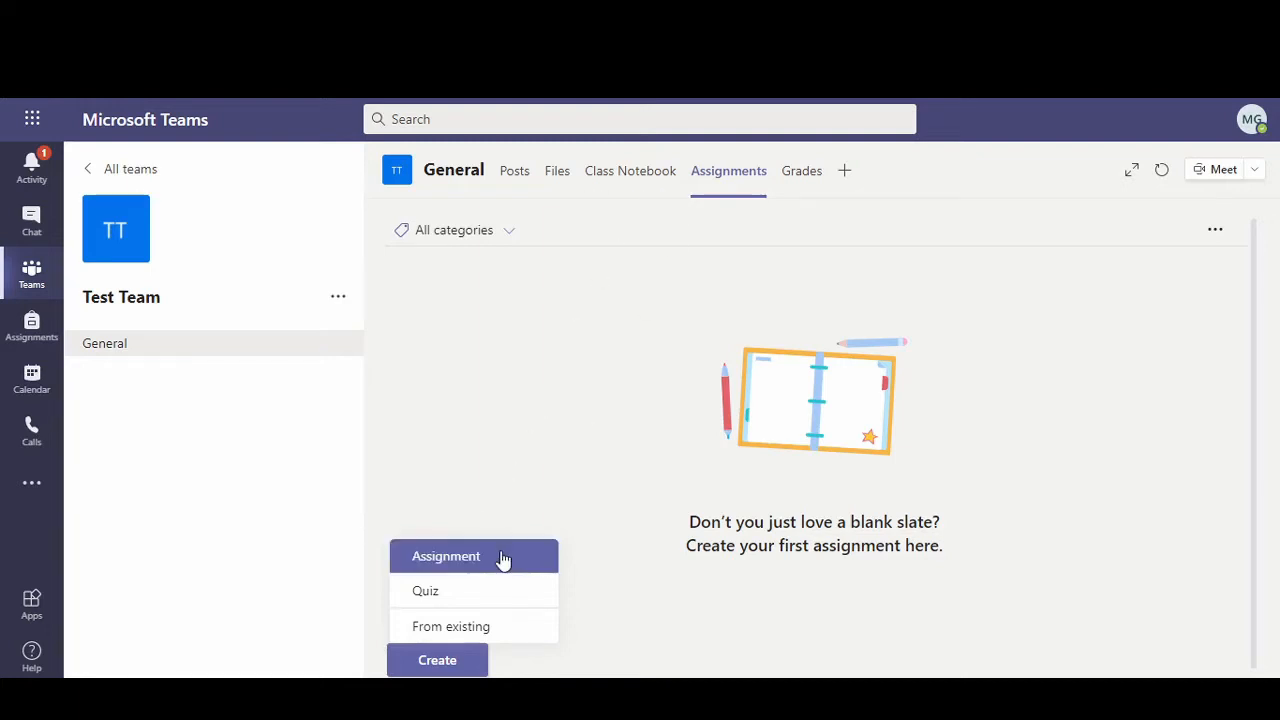
Step: Open the Figurative Poetry – 08/01/2021 page in the Literacy section of the class notebook's Content Library
click(625, 176)
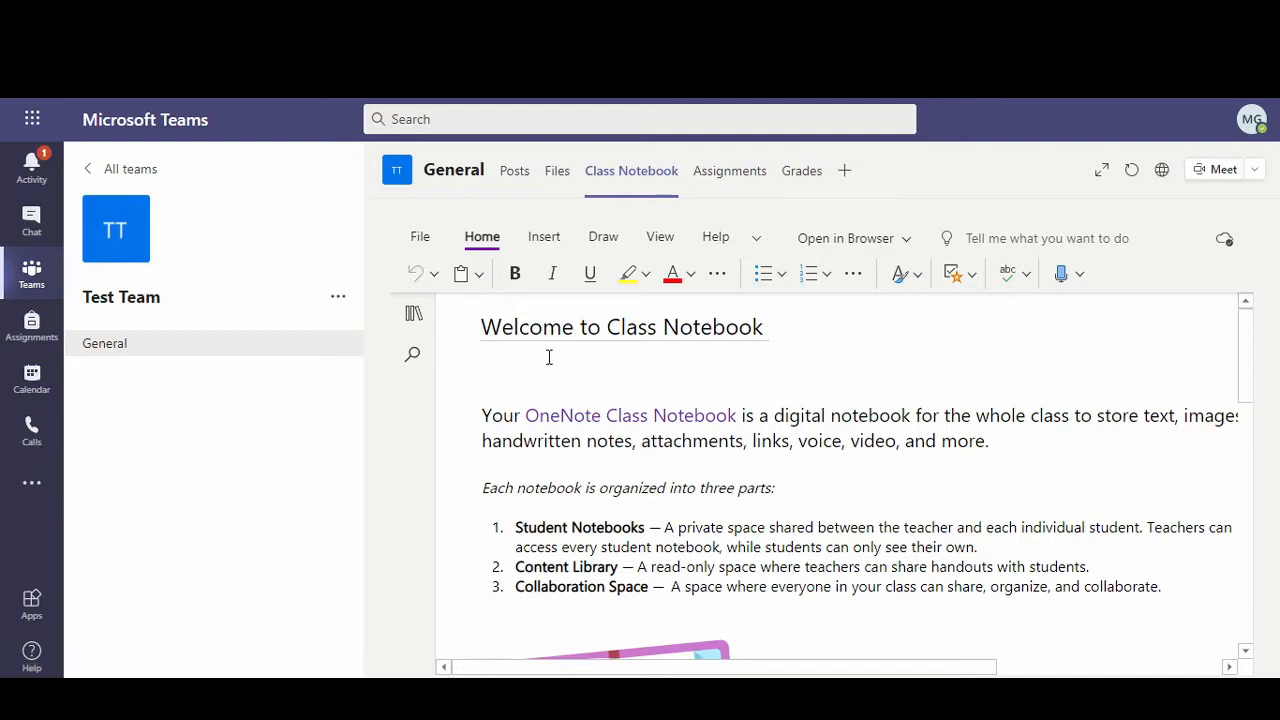
click(414, 313)
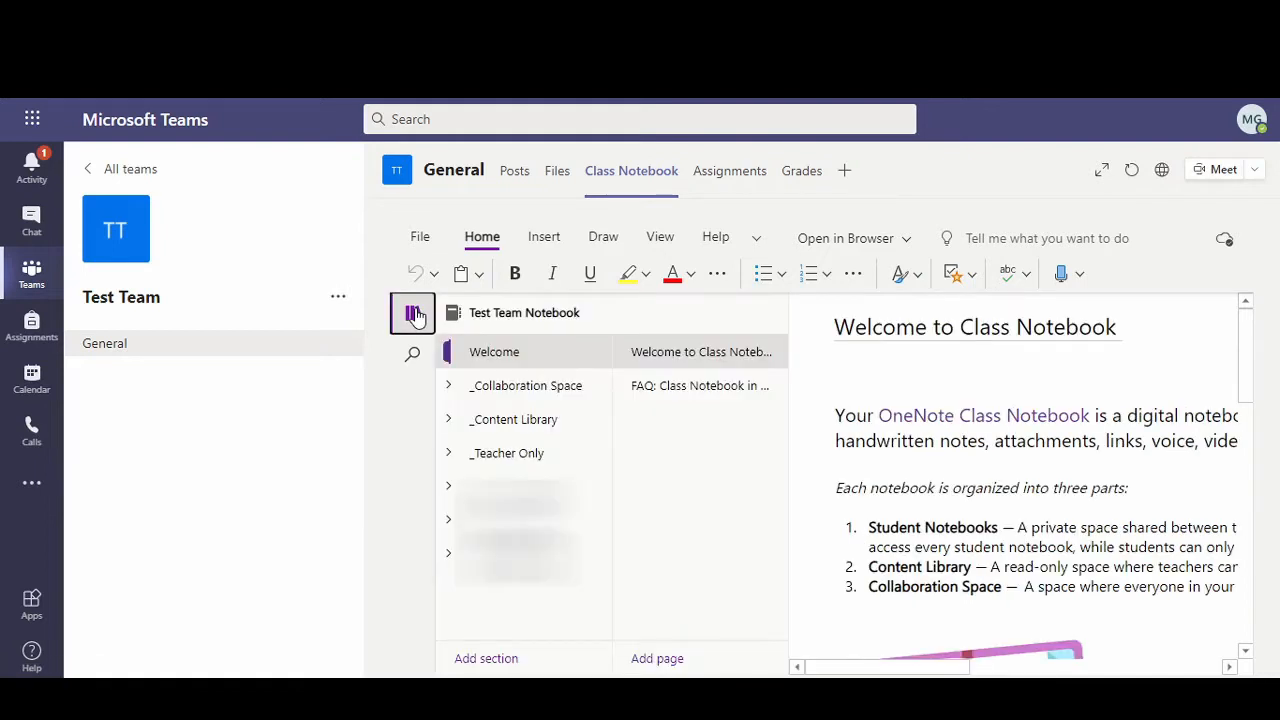
click(449, 422)
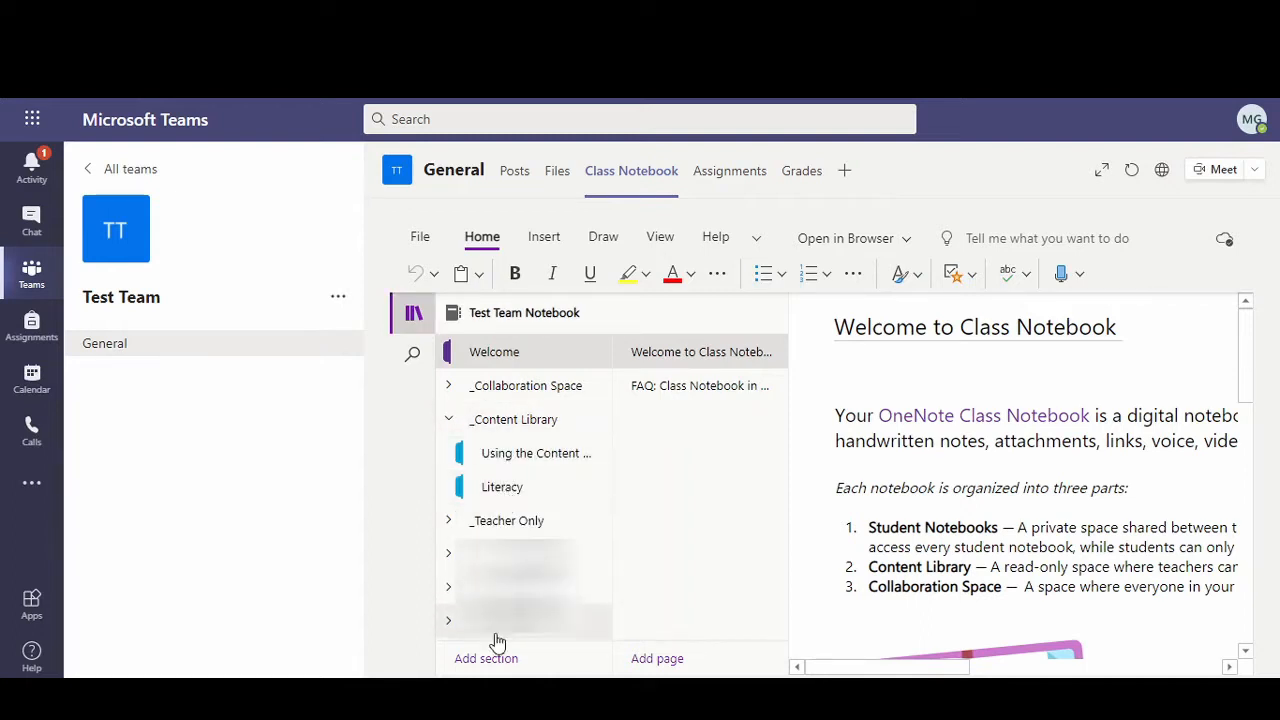
click(515, 487)
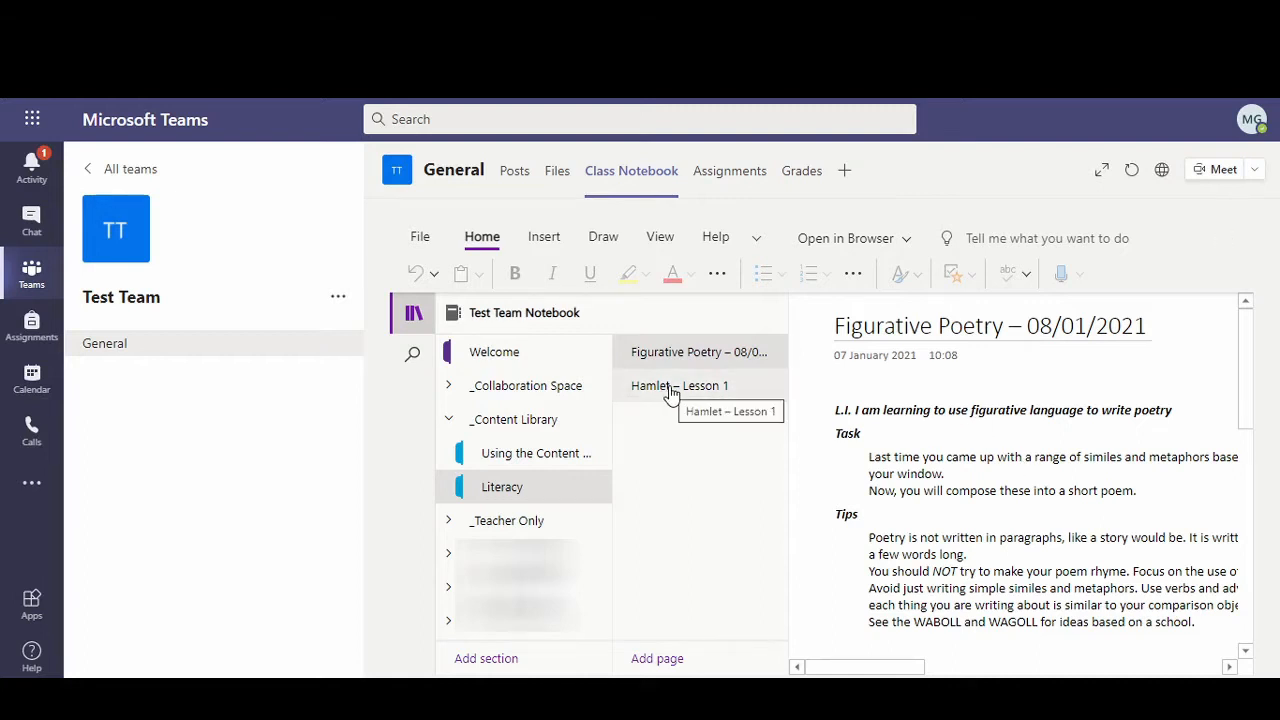
click(964, 493)
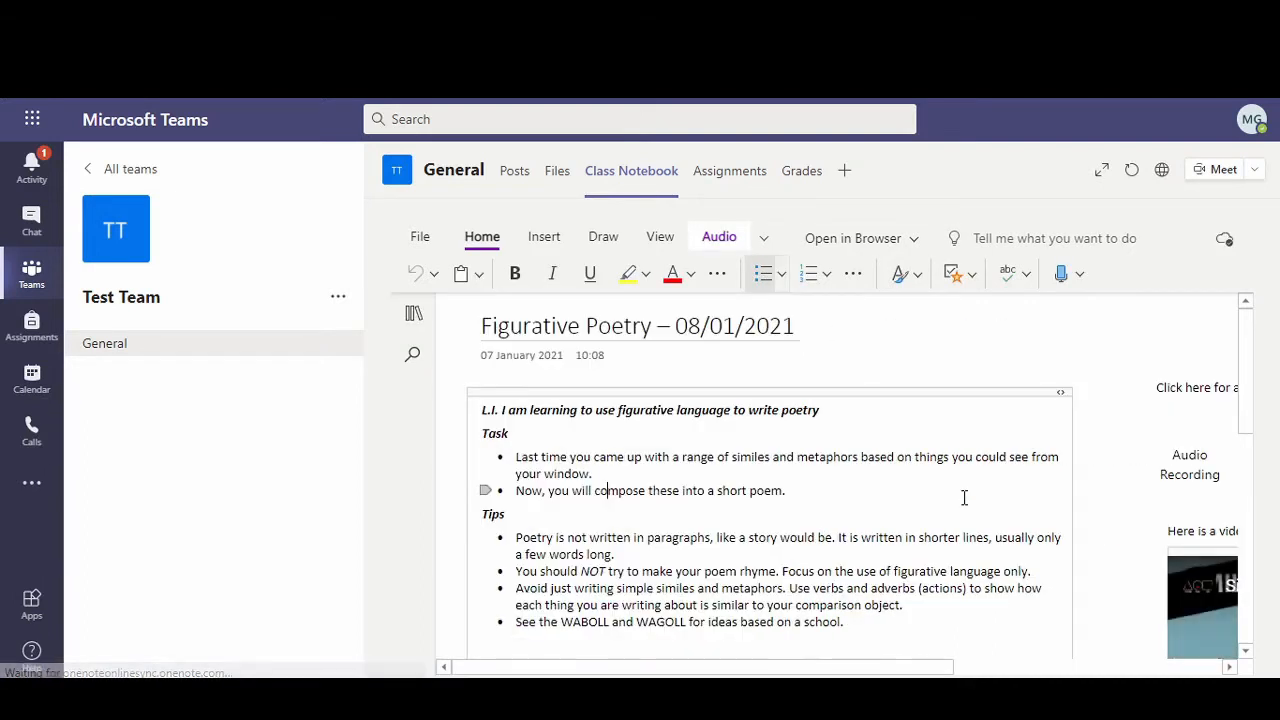
Step: Review the Figurative Poetry page's title, learning intention, task, tips and the table of example poems with explanations
click(975, 375)
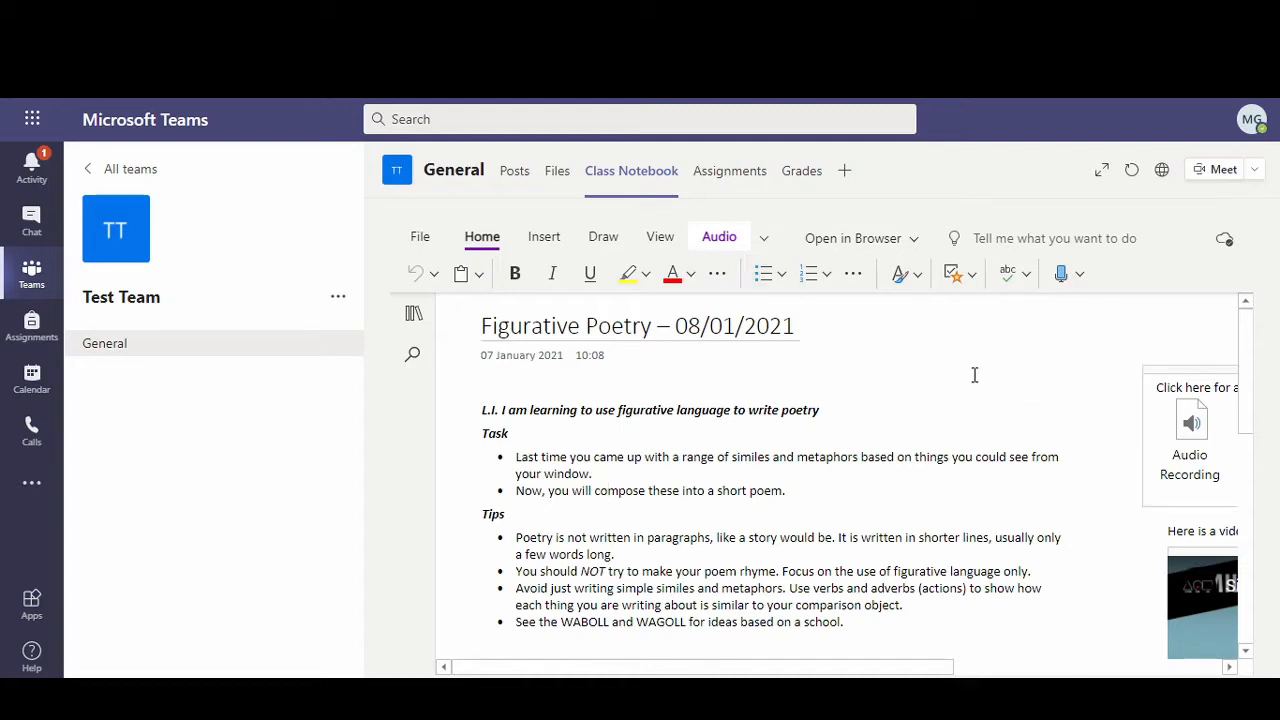
click(899, 328)
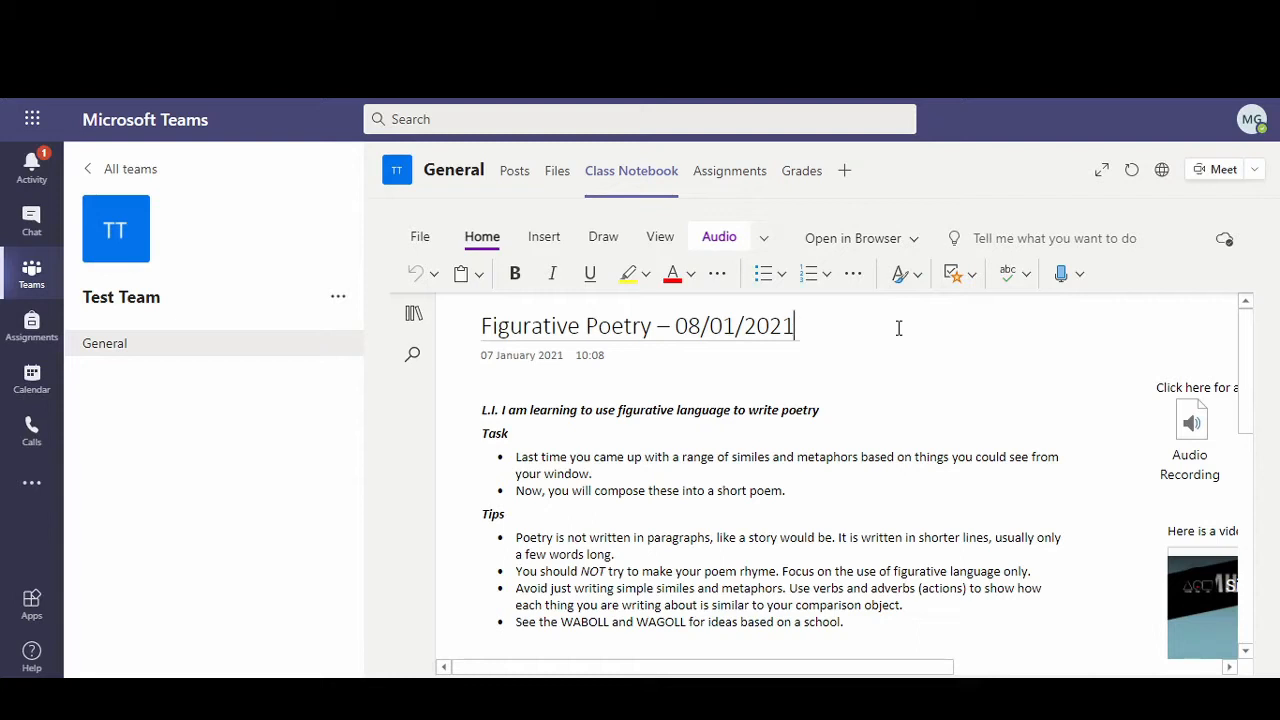
click(1087, 472)
scroll(857, 451, down, 1)
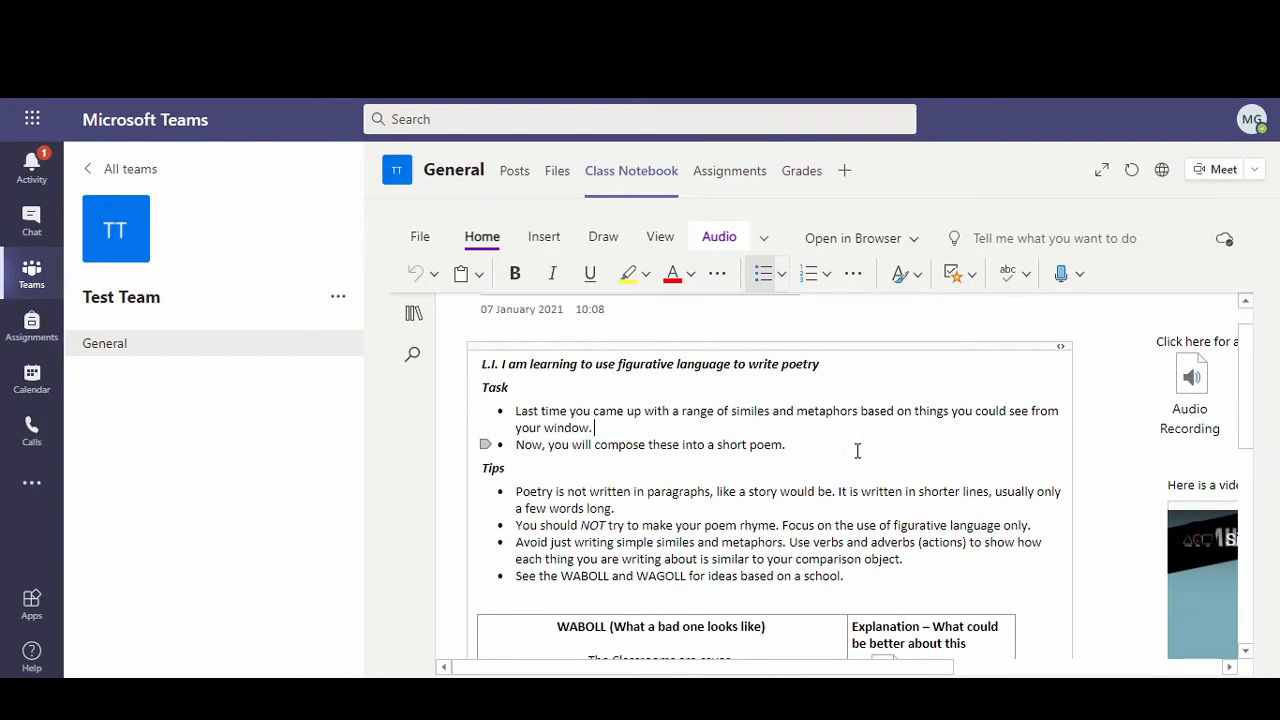
drag(516, 411, 794, 440)
click(793, 440)
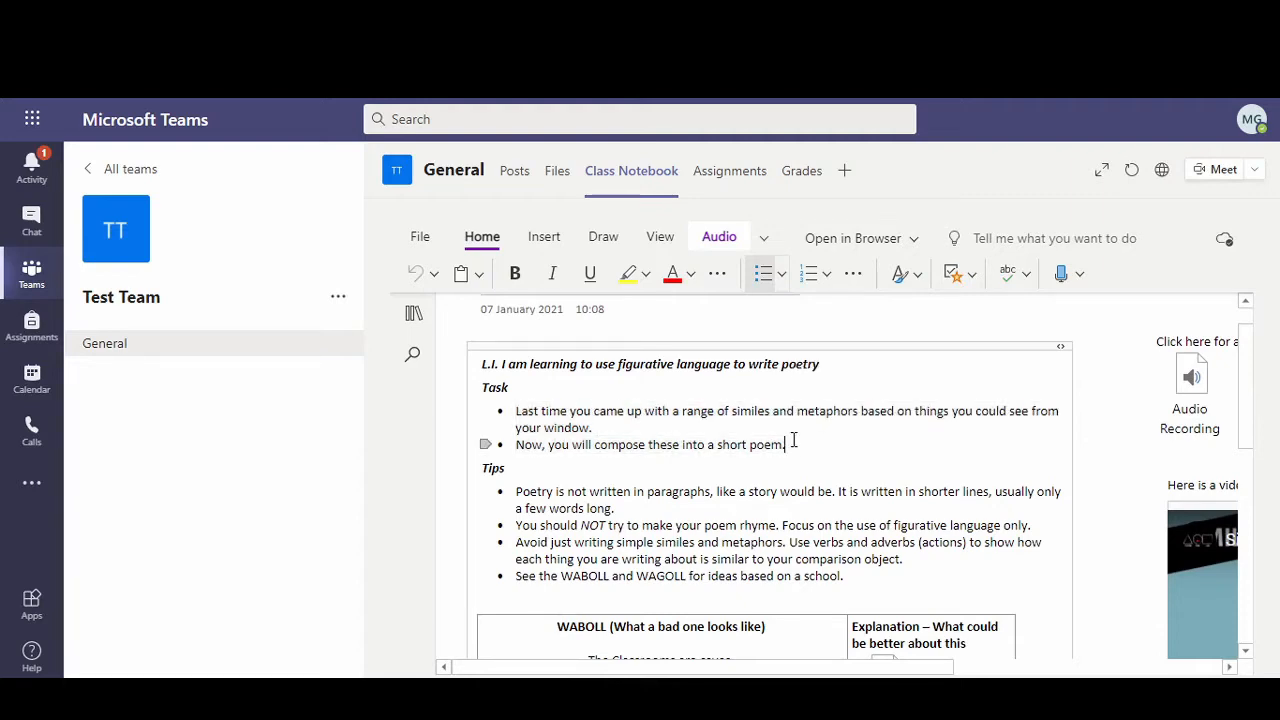
scroll(790, 440, down, 2)
scroll(712, 425, down, 5)
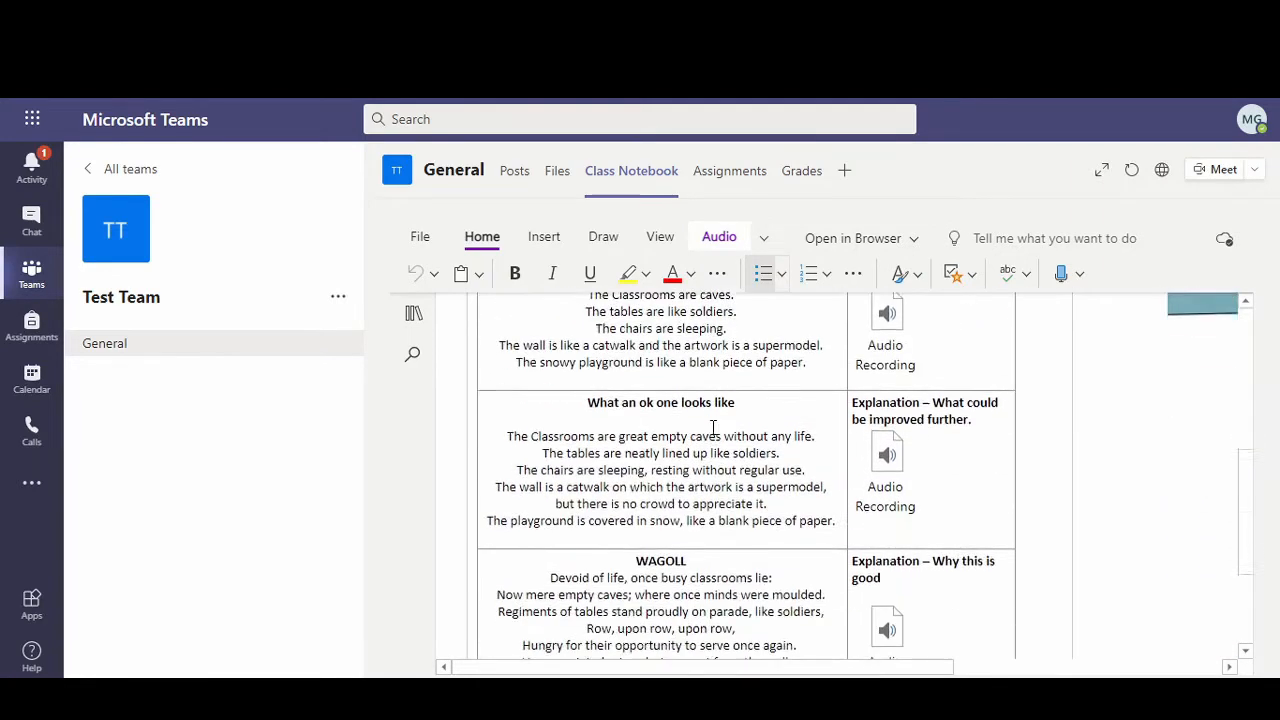
scroll(713, 427, up, 4)
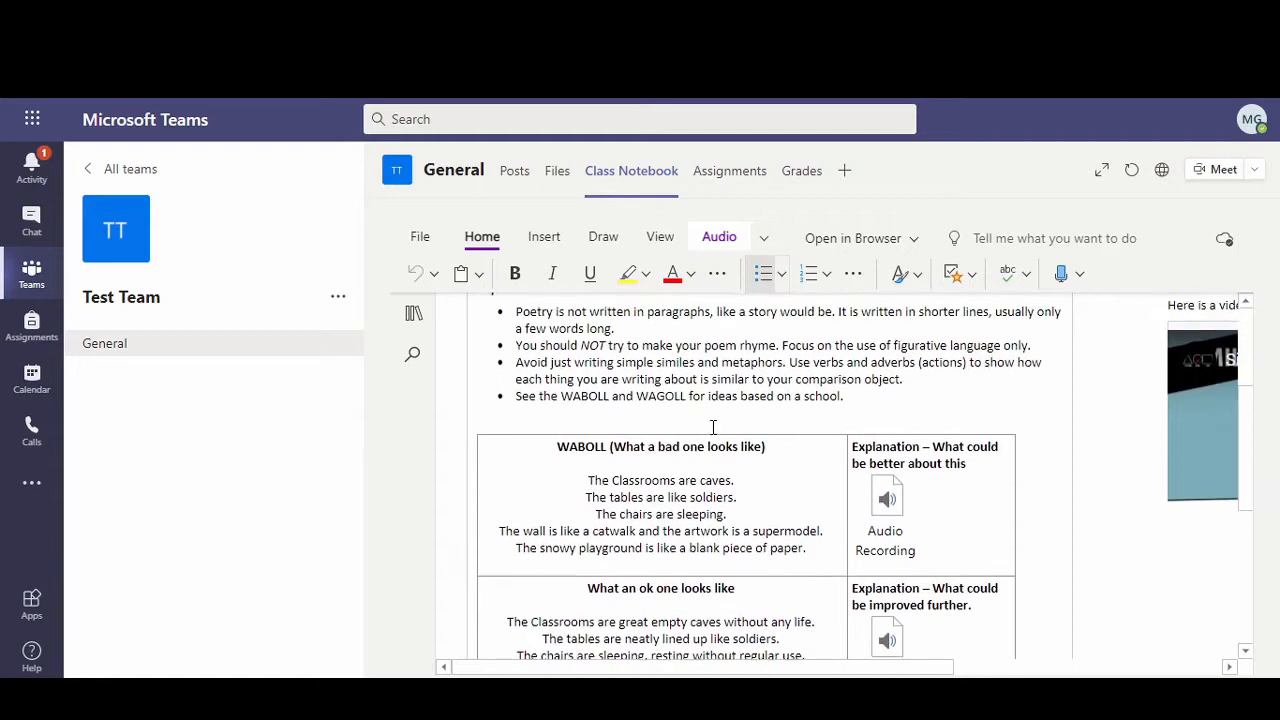
scroll(713, 427, up, 5)
scroll(710, 423, down, 1)
scroll(710, 423, right, 1)
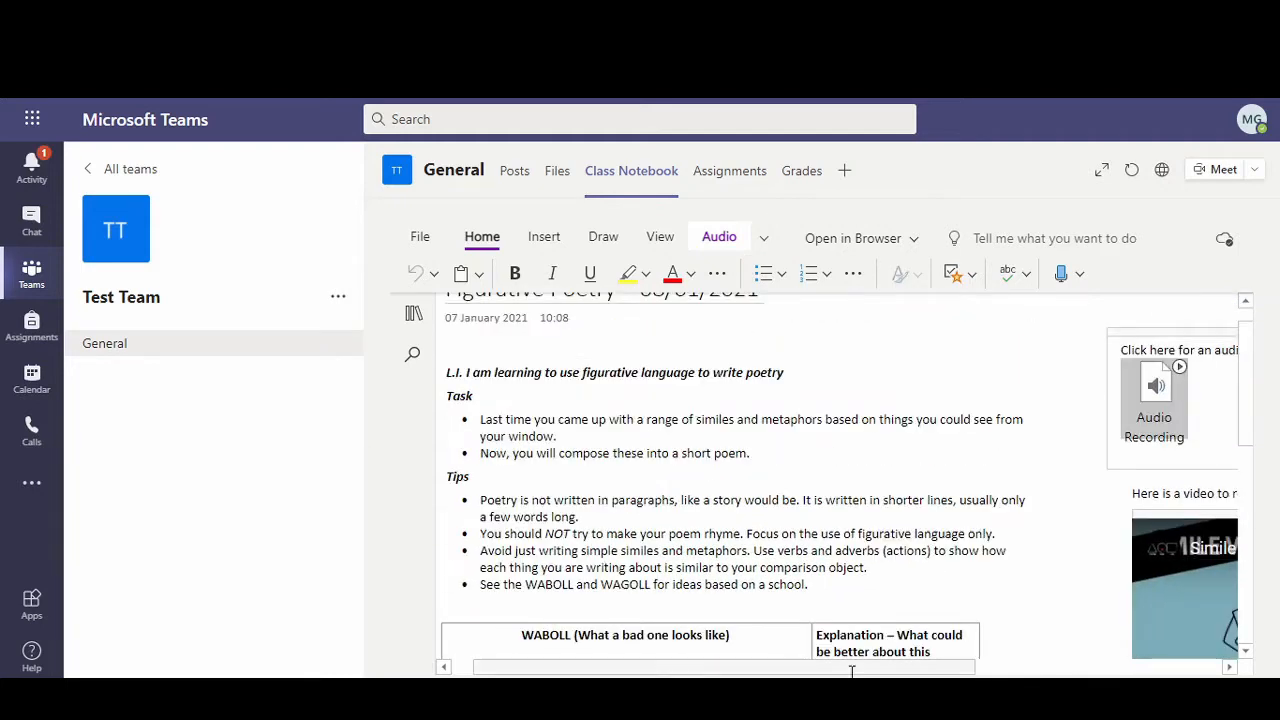
Step: Examine the audio description of the tasks and the Simile vs. Metaphor video beside the lesson text
drag(848, 667, 806, 674)
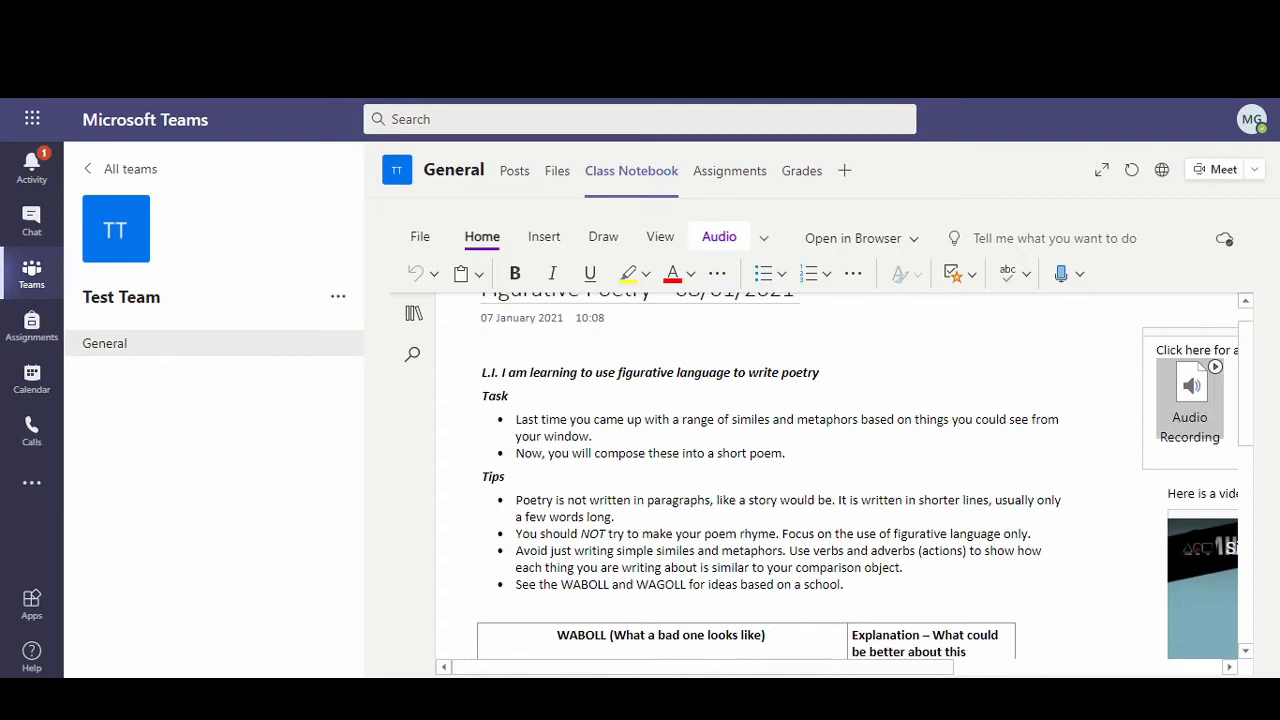
drag(657, 674, 837, 668)
click(909, 399)
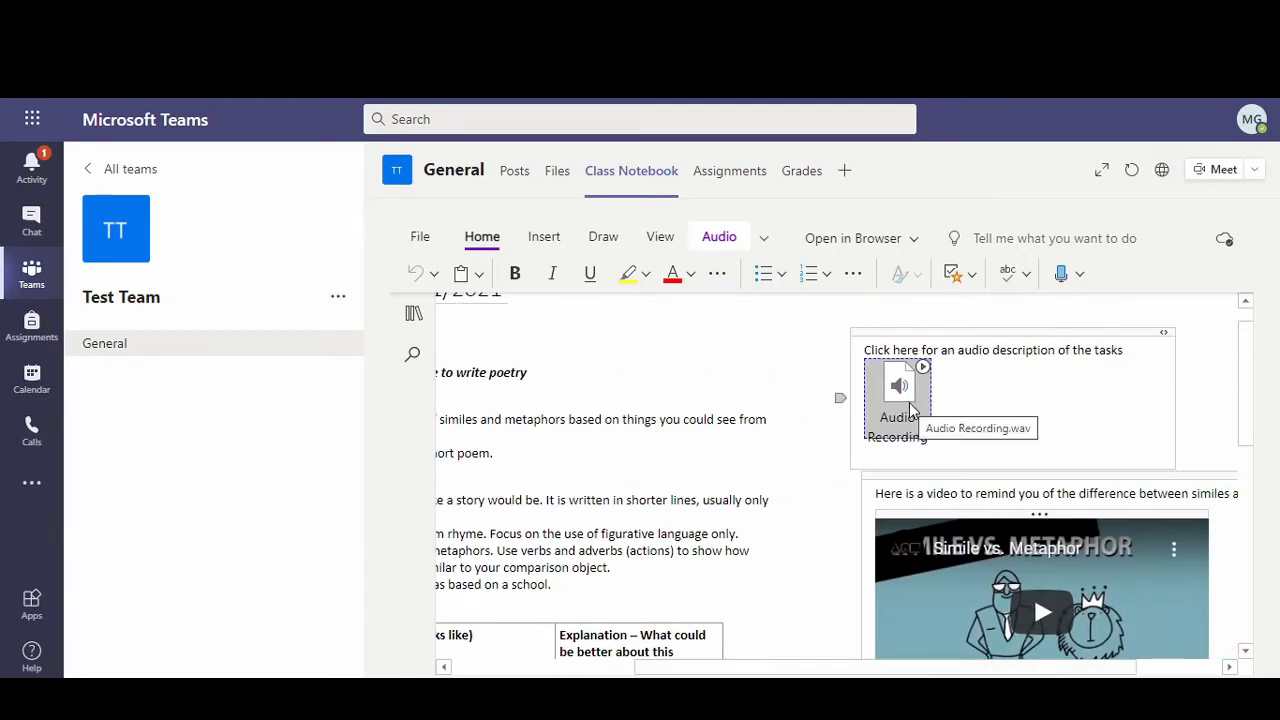
mouse_move(737, 671)
mouse_down()
mouse_move(609, 674)
mouse_move(736, 668)
mouse_up()
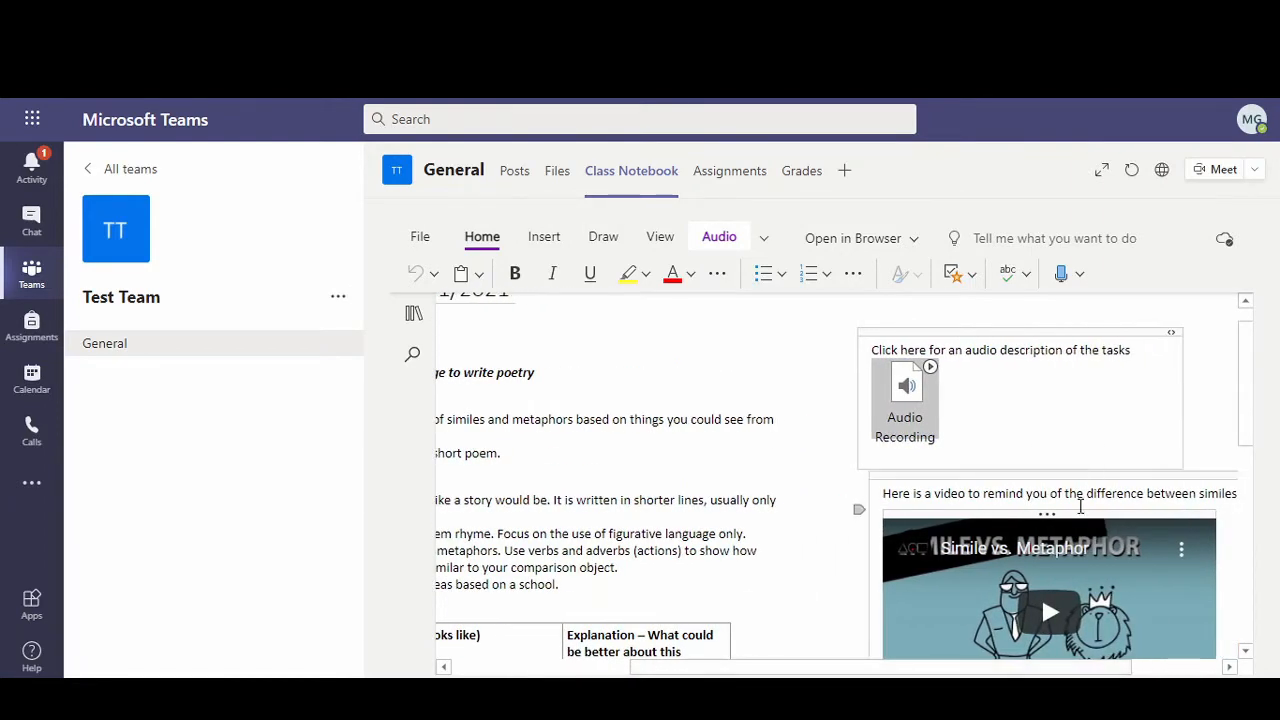
click(1064, 498)
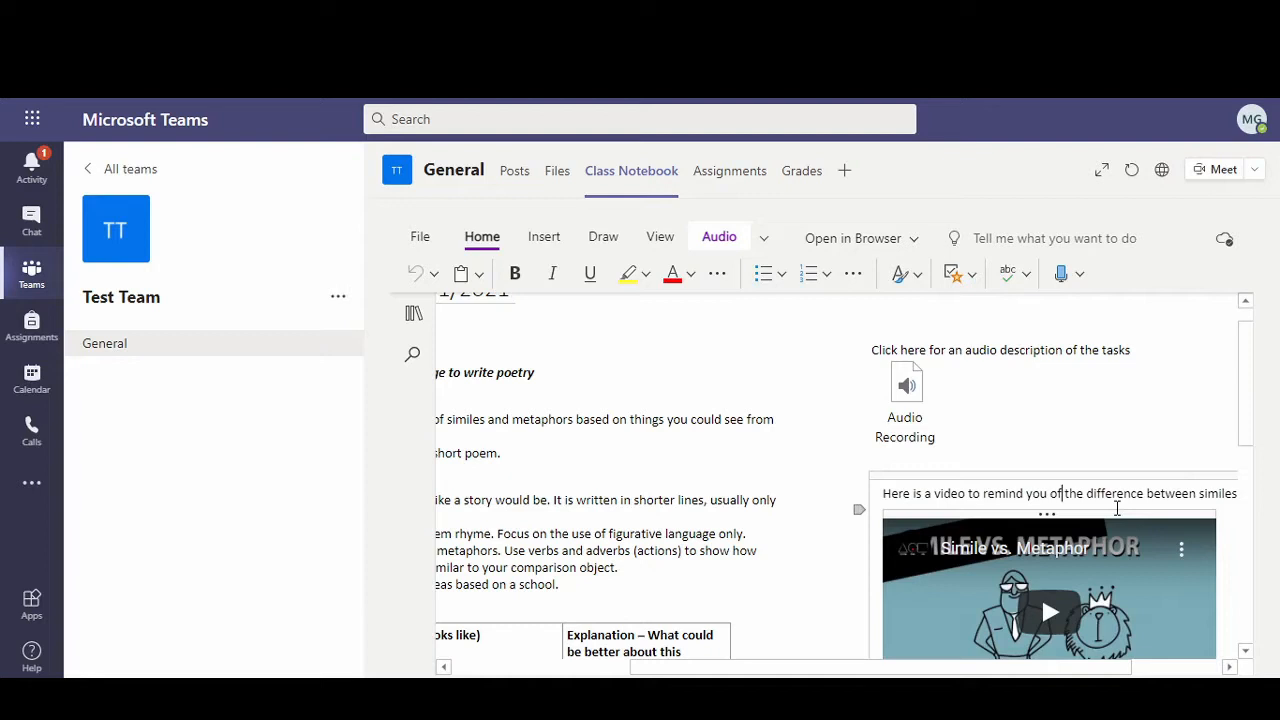
scroll(963, 606, down, 2)
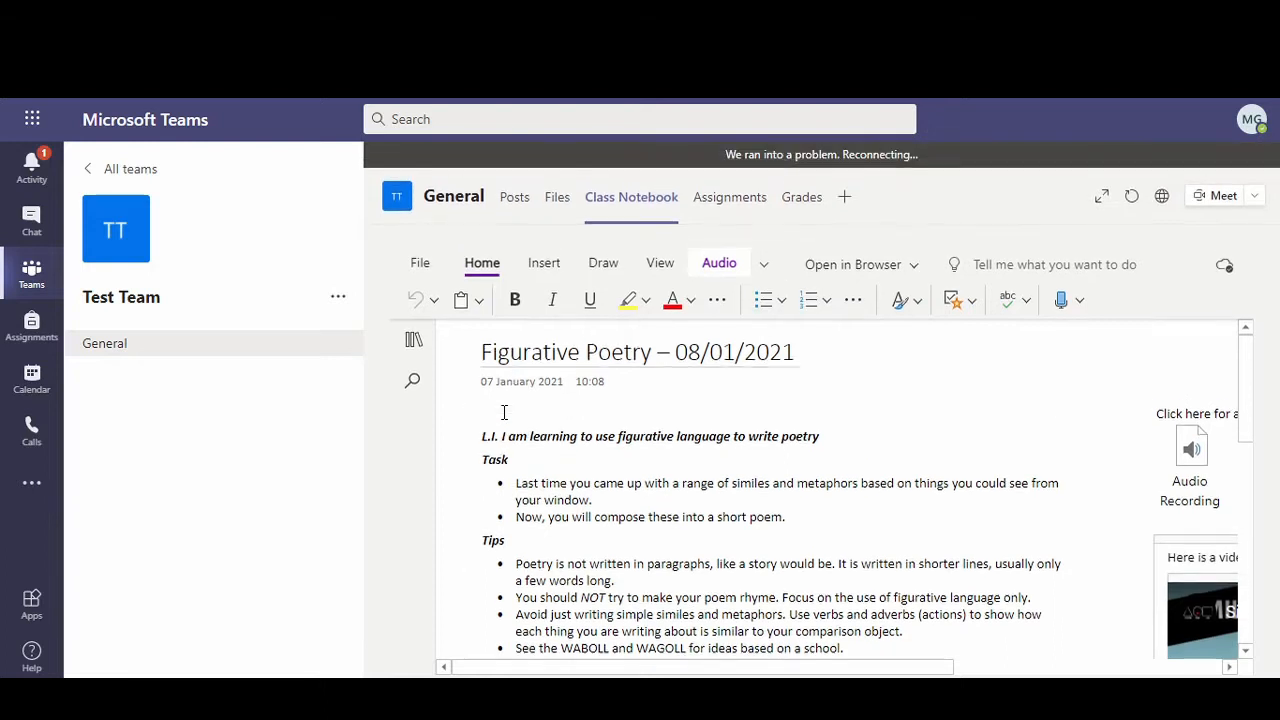
Step: Open the page in Immersive Reader from the first task bullet, play the text aloud, pause it and look over the passage
click(530, 437)
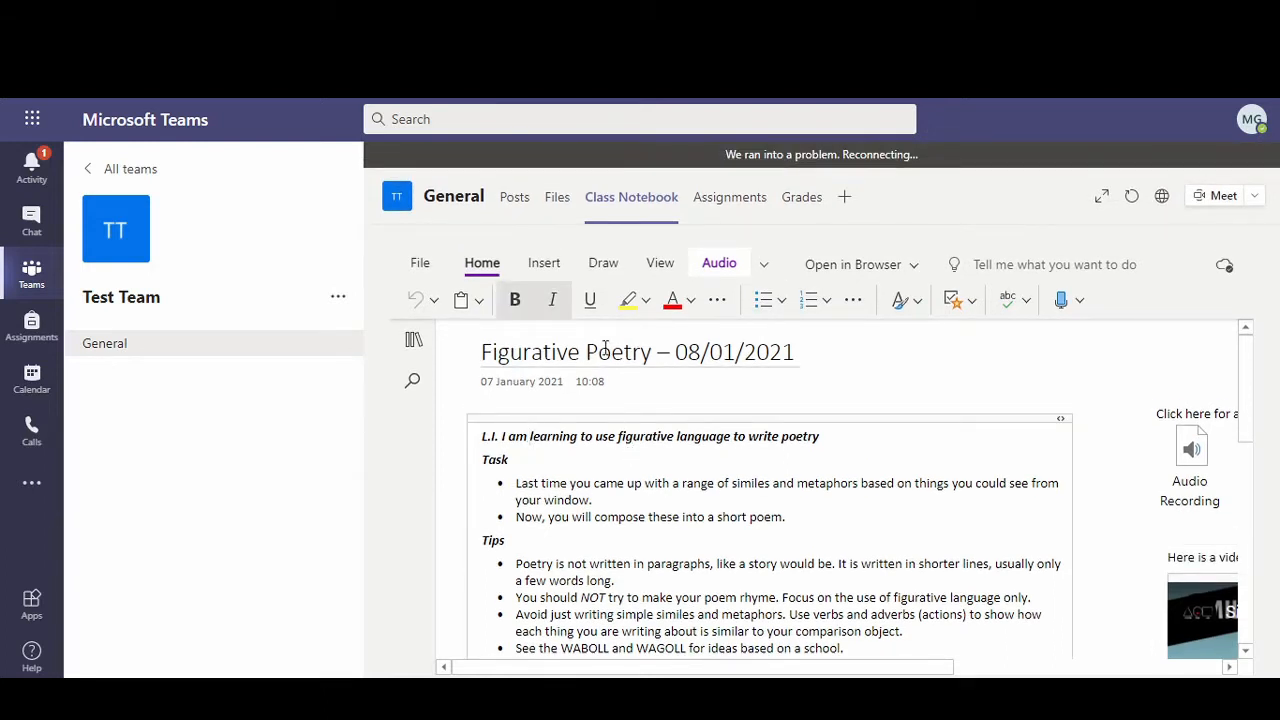
click(515, 483)
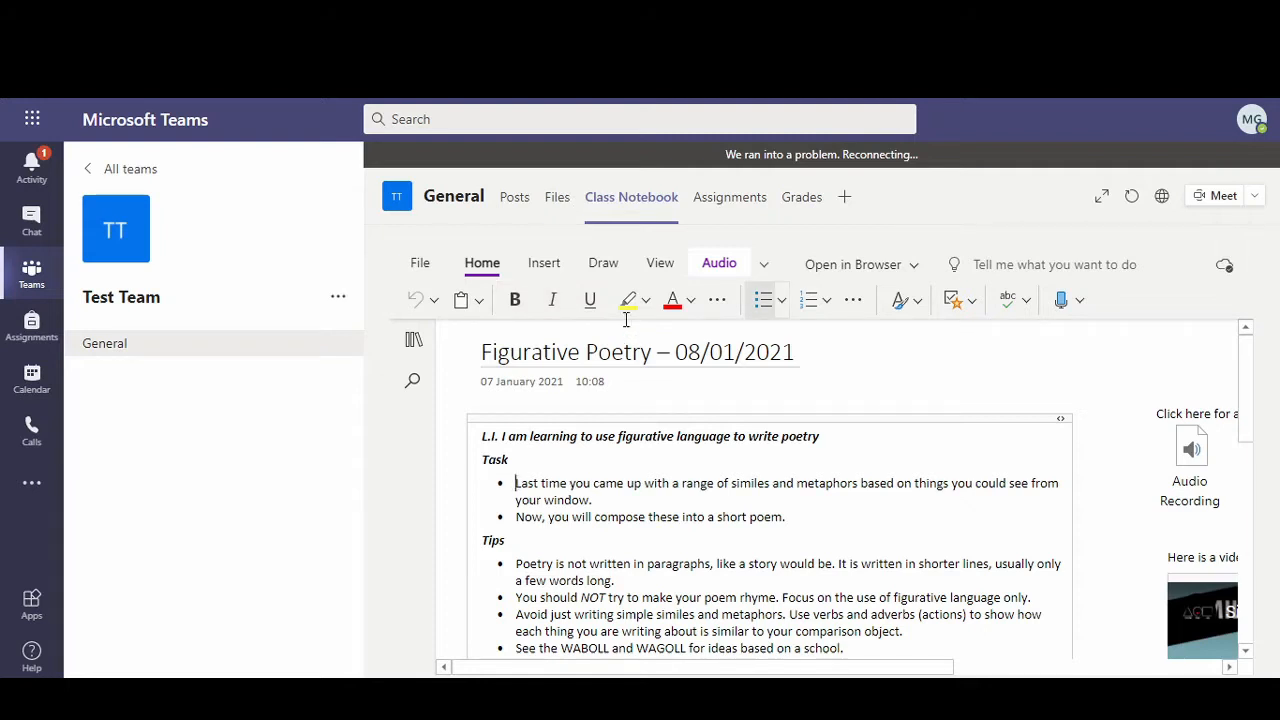
click(661, 262)
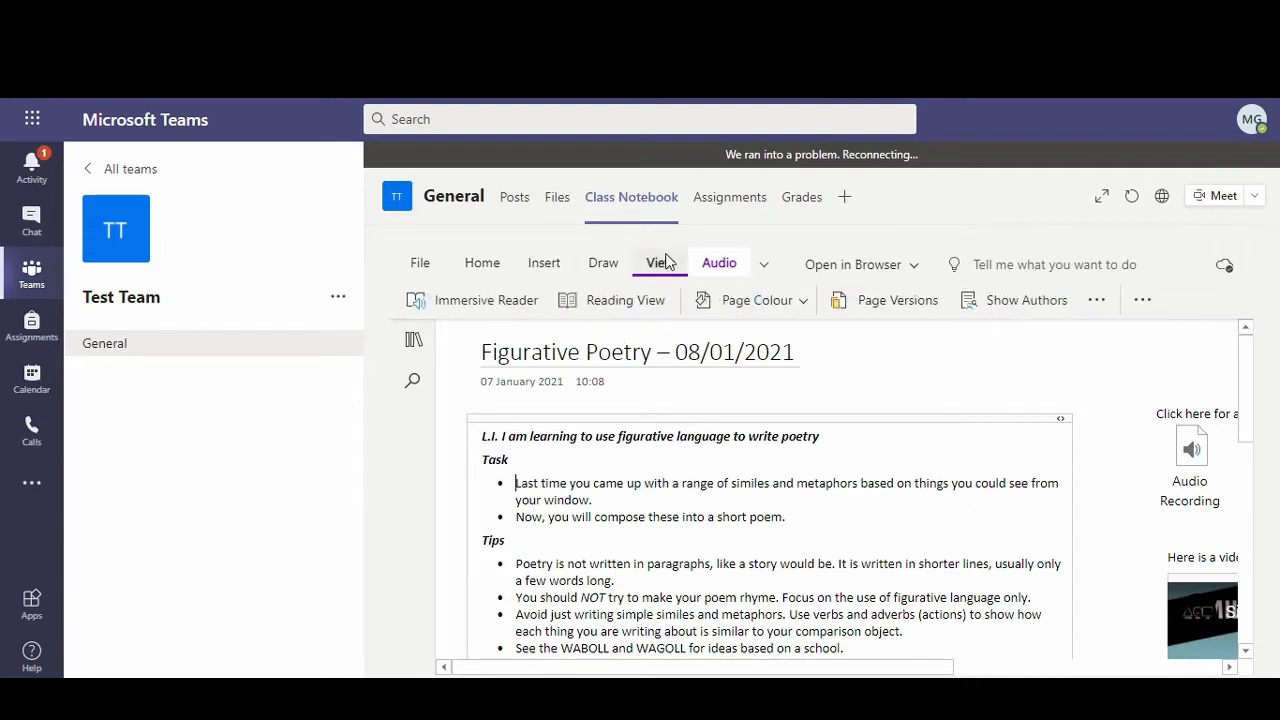
click(526, 300)
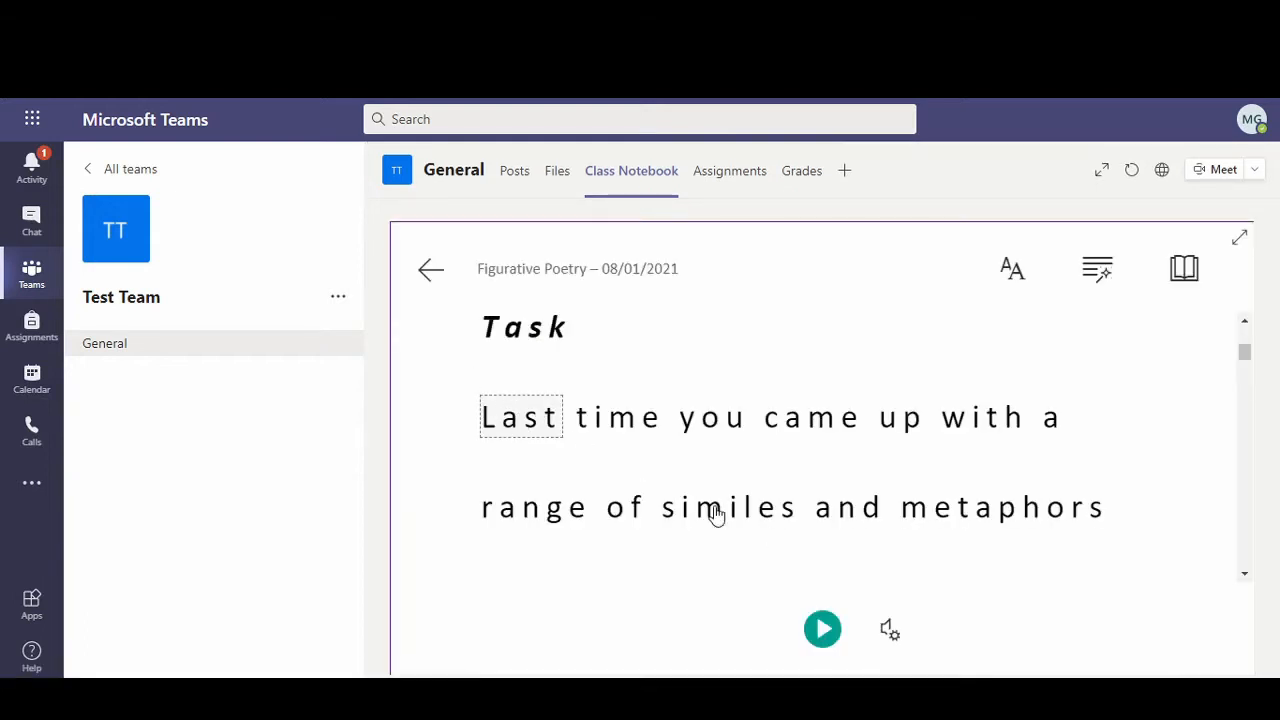
click(823, 629)
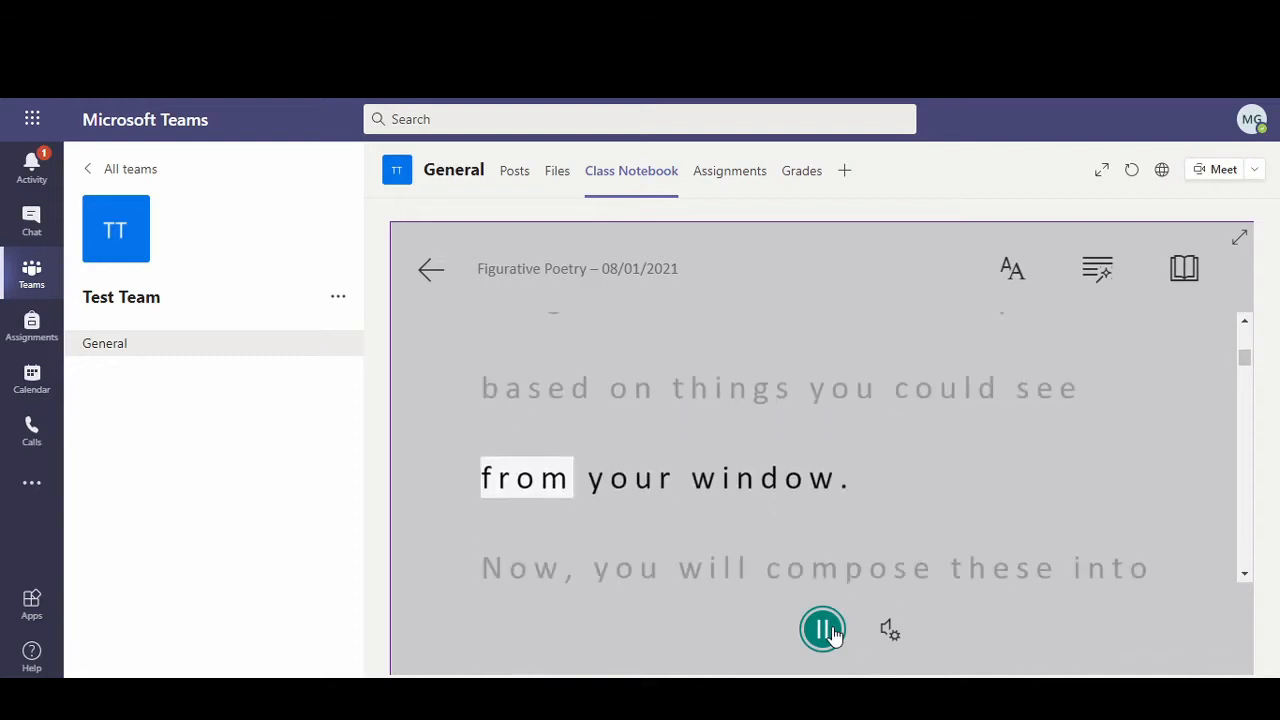
click(825, 630)
scroll(816, 441, up, 3)
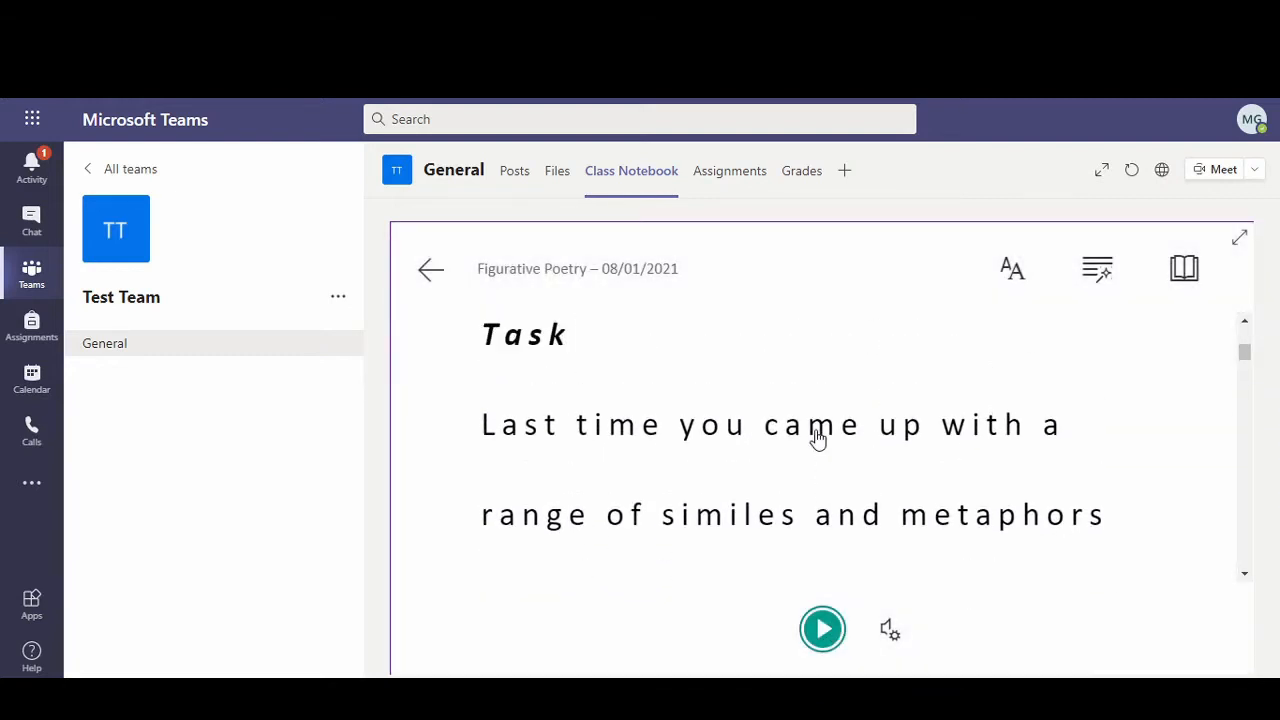
scroll(950, 450, down, 1)
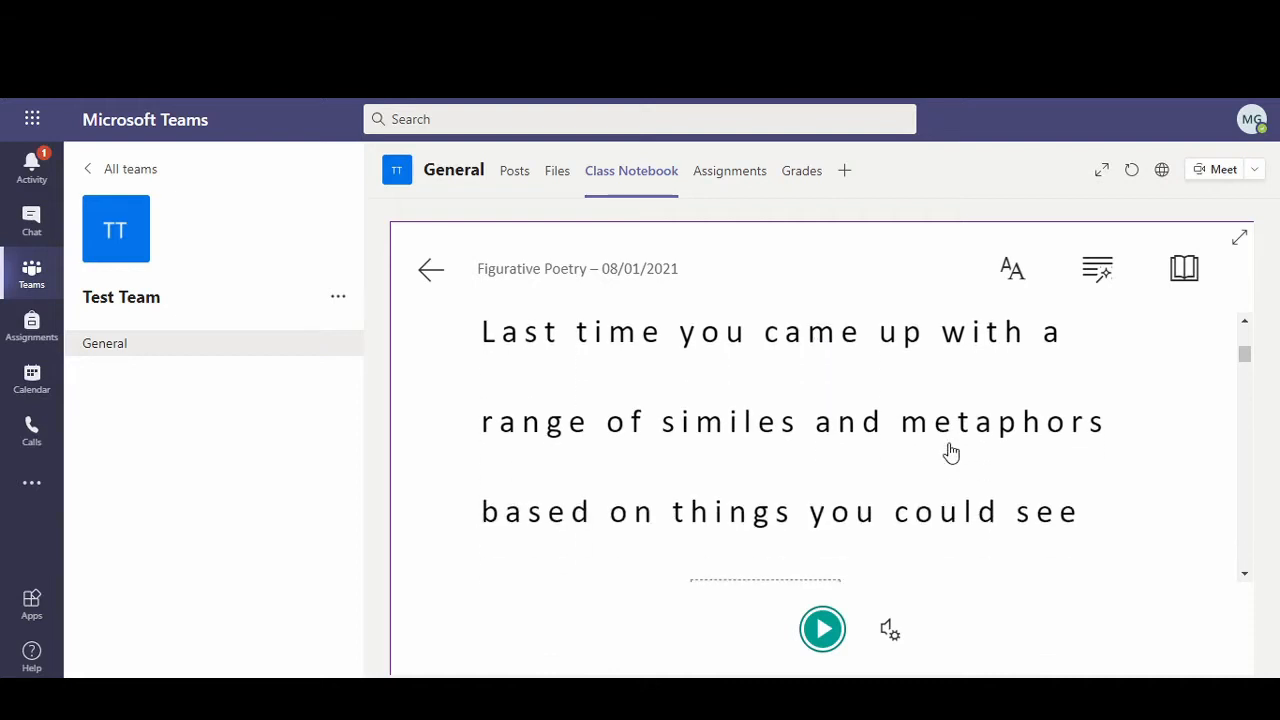
Step: Create a new assignment for Test Team with the title Poetry Task
click(729, 170)
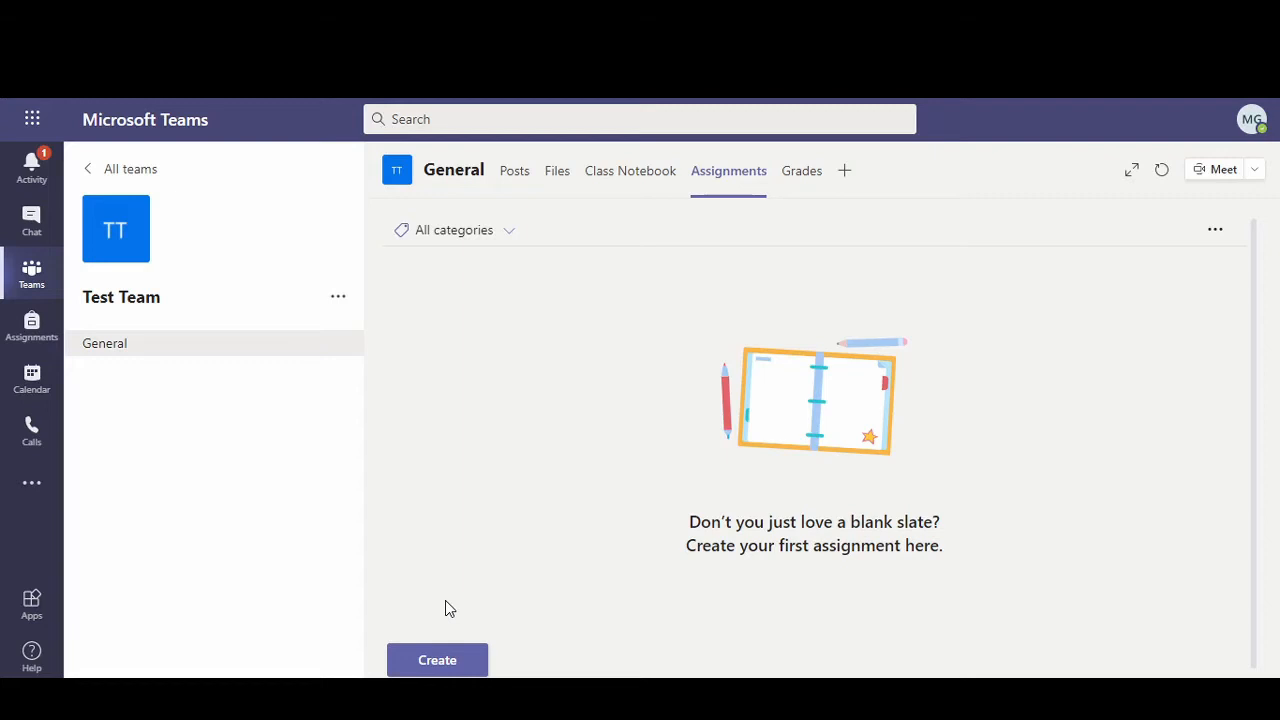
click(437, 662)
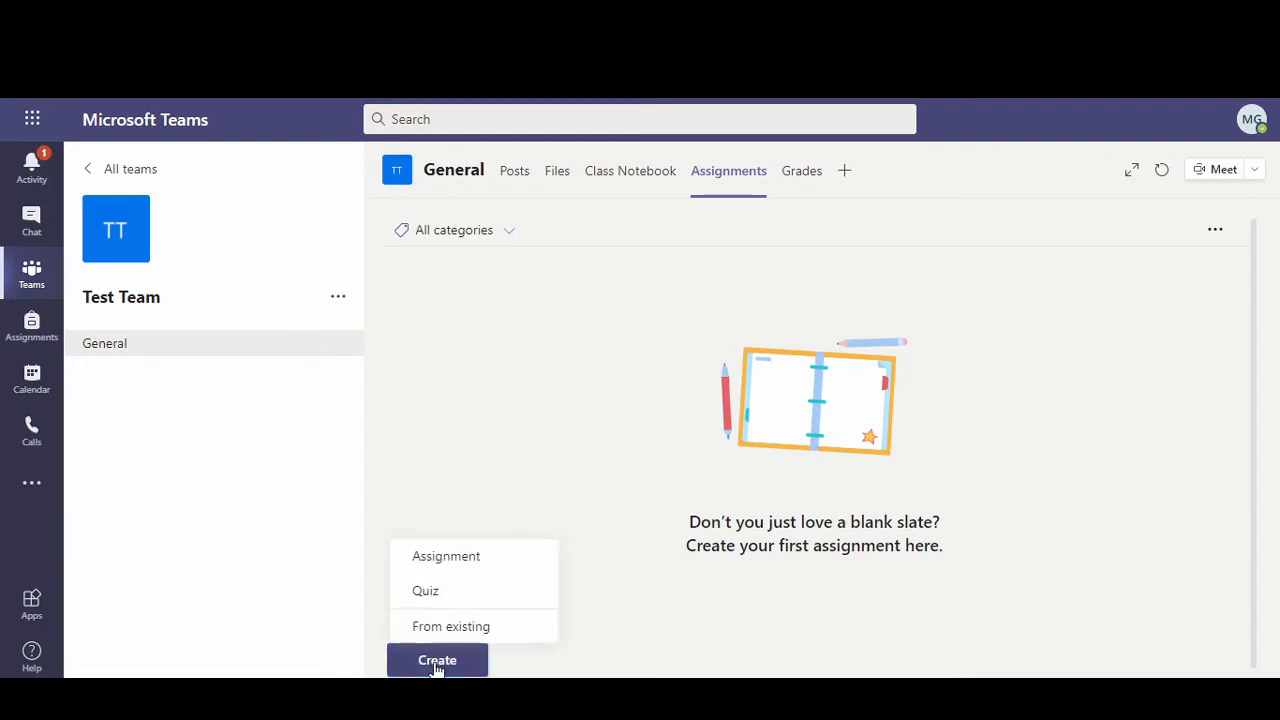
click(434, 556)
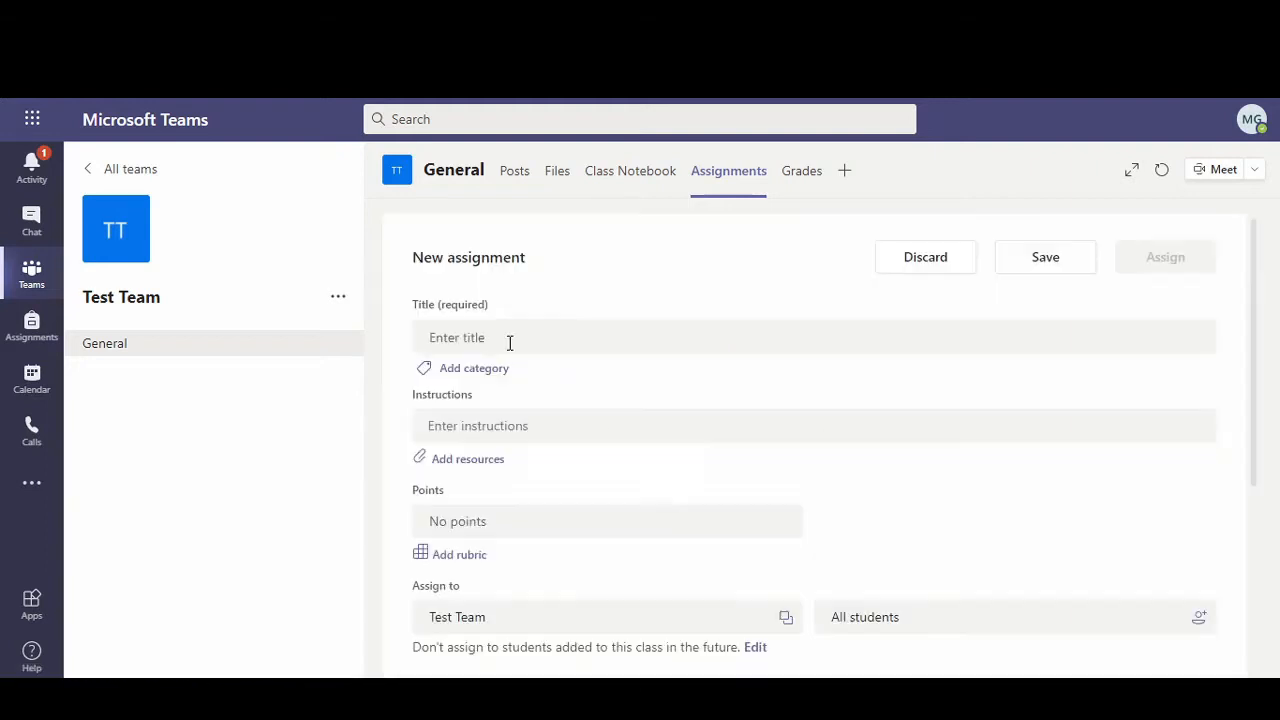
click(510, 342)
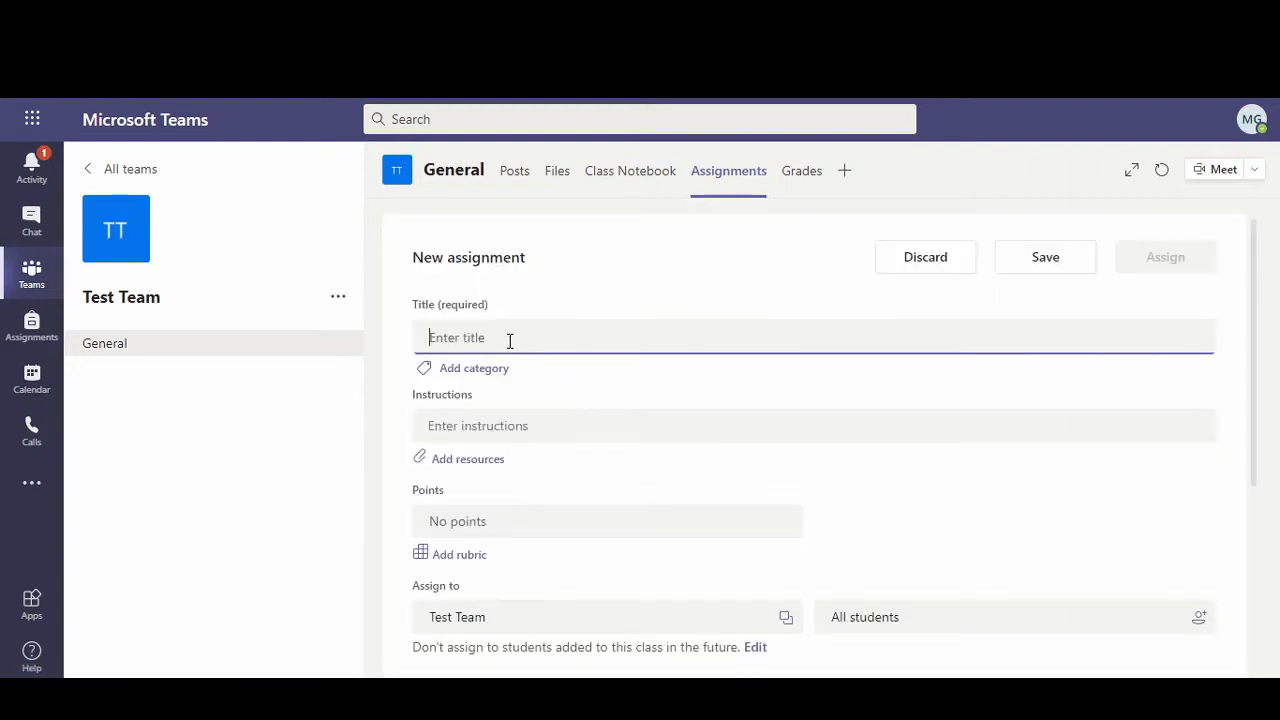
text(Poetry Tr)
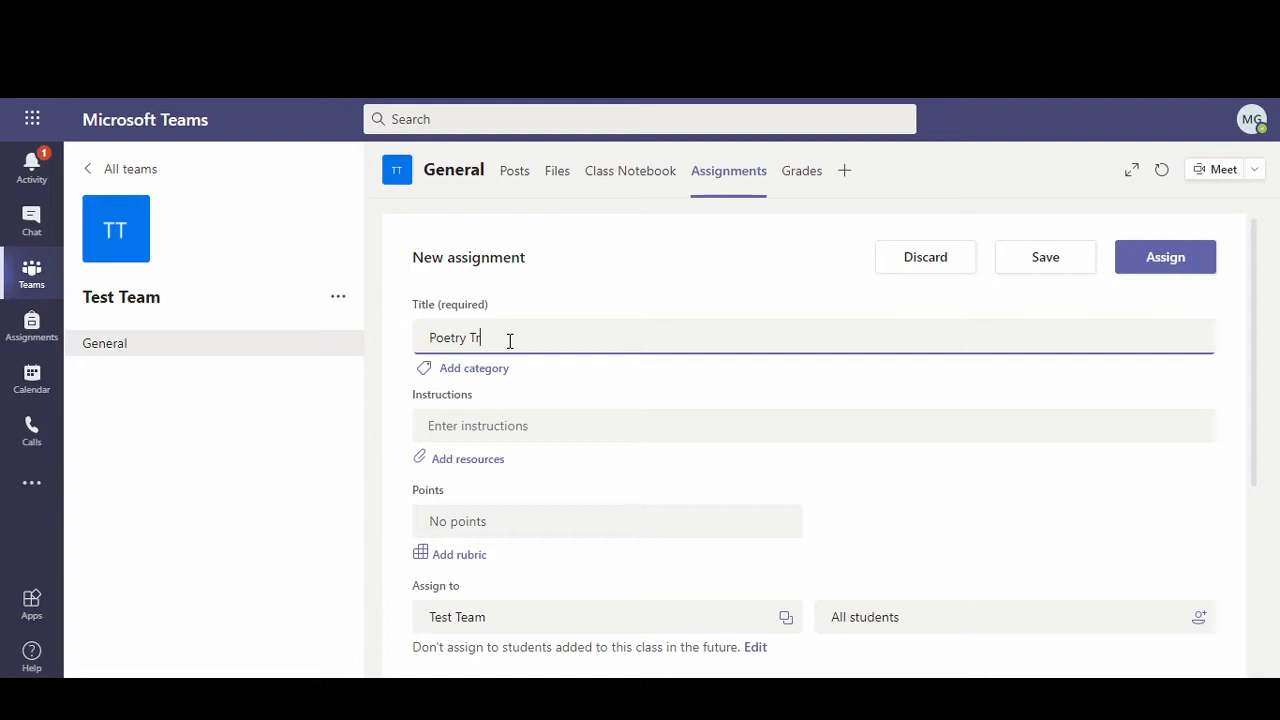
key(BackSpace)
text(ask)
Step: Enter "L.I." as the assignment's instructions, removing the placeholder letters after it
click(521, 432)
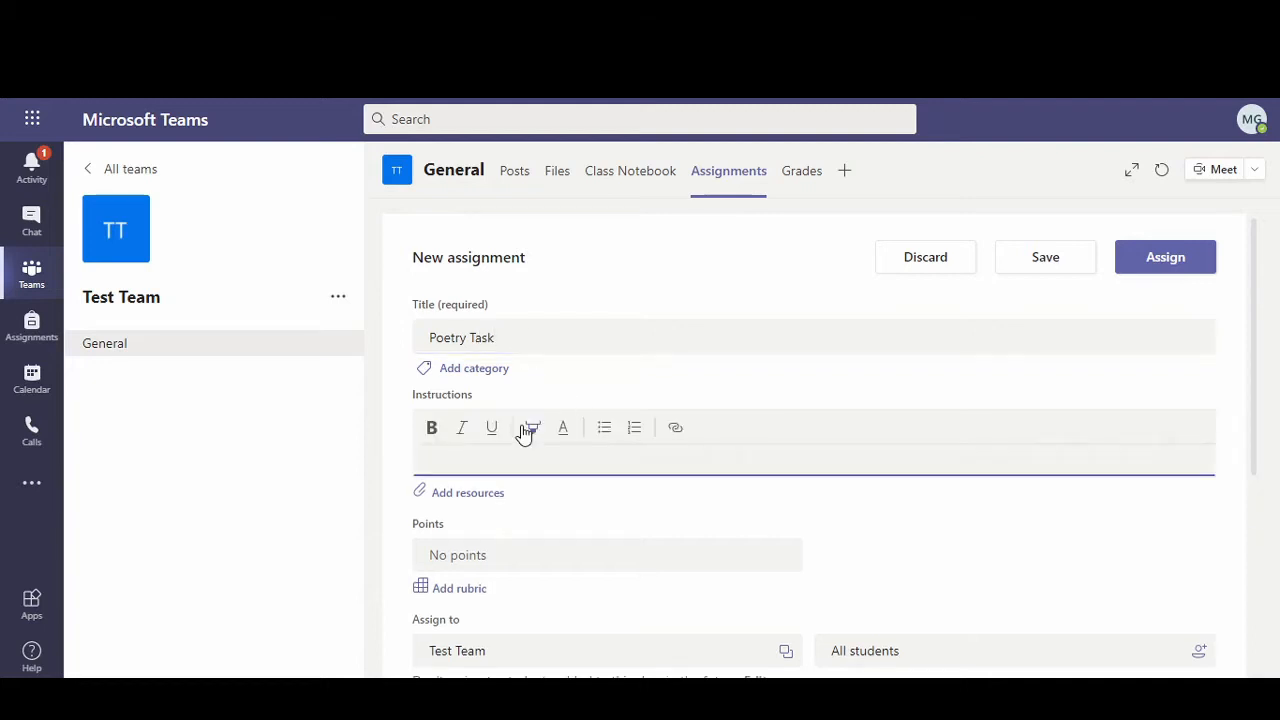
text(L.I. adsadsadsa)
key(BackSpace)
key(BackSpace)
key(BackSpace)
key(BackSpace)
key(BackSpace)
key(BackSpace)
key(BackSpace)
key(BackSpace)
key(BackSpace)
key(BackSpace)
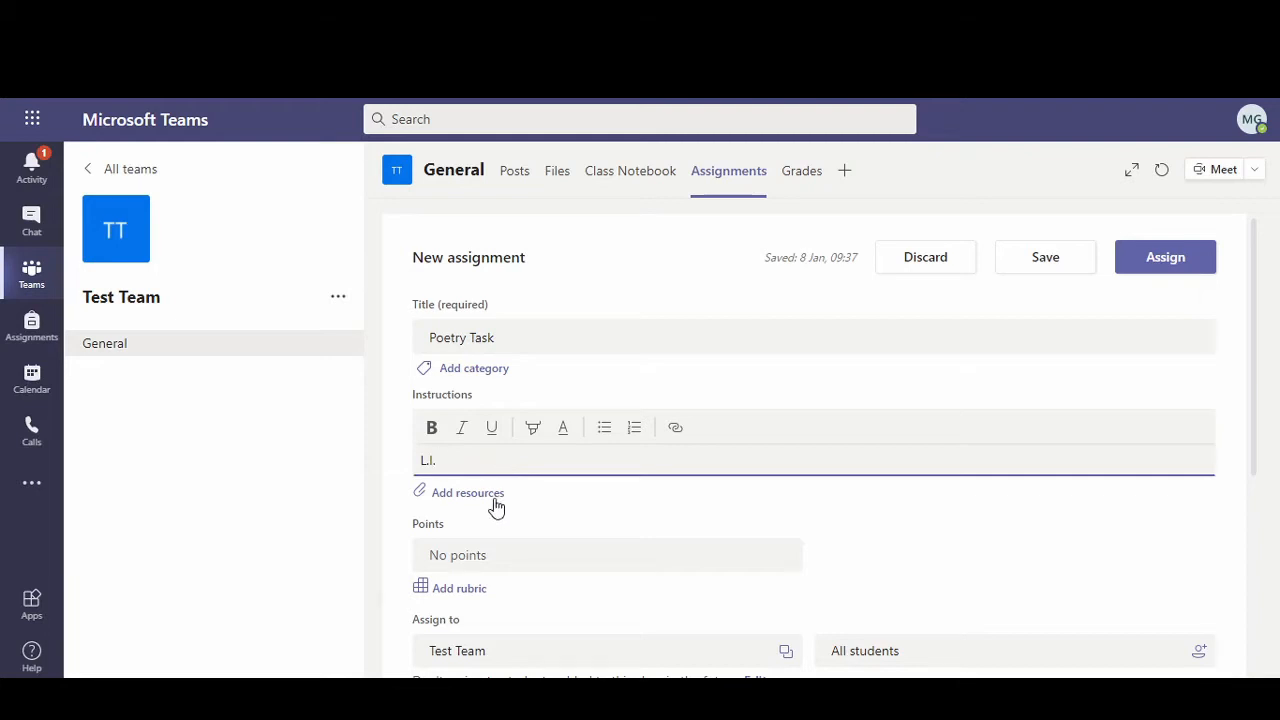
Step: Attach the Figurative Poetry – 08/01/2021 page from the Class Notebook's Content Library Literacy section, copying it to the students' Literacy section
click(496, 508)
click(477, 466)
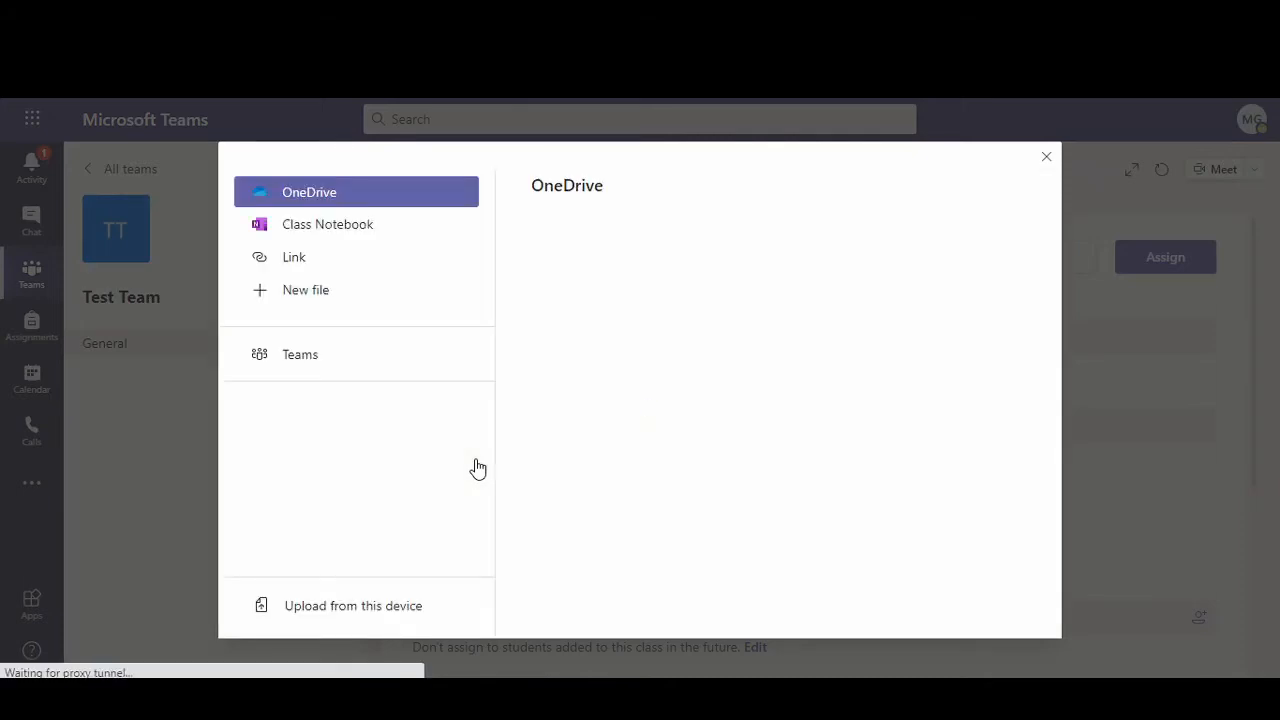
click(314, 231)
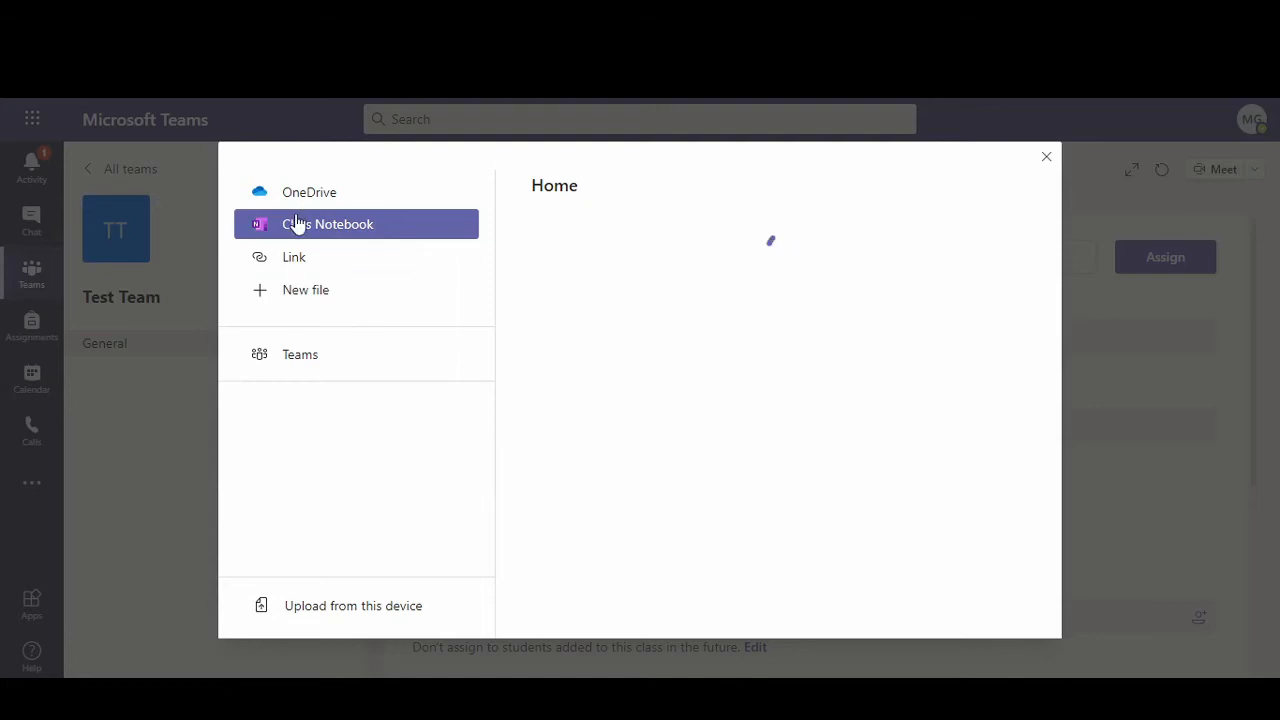
click(623, 323)
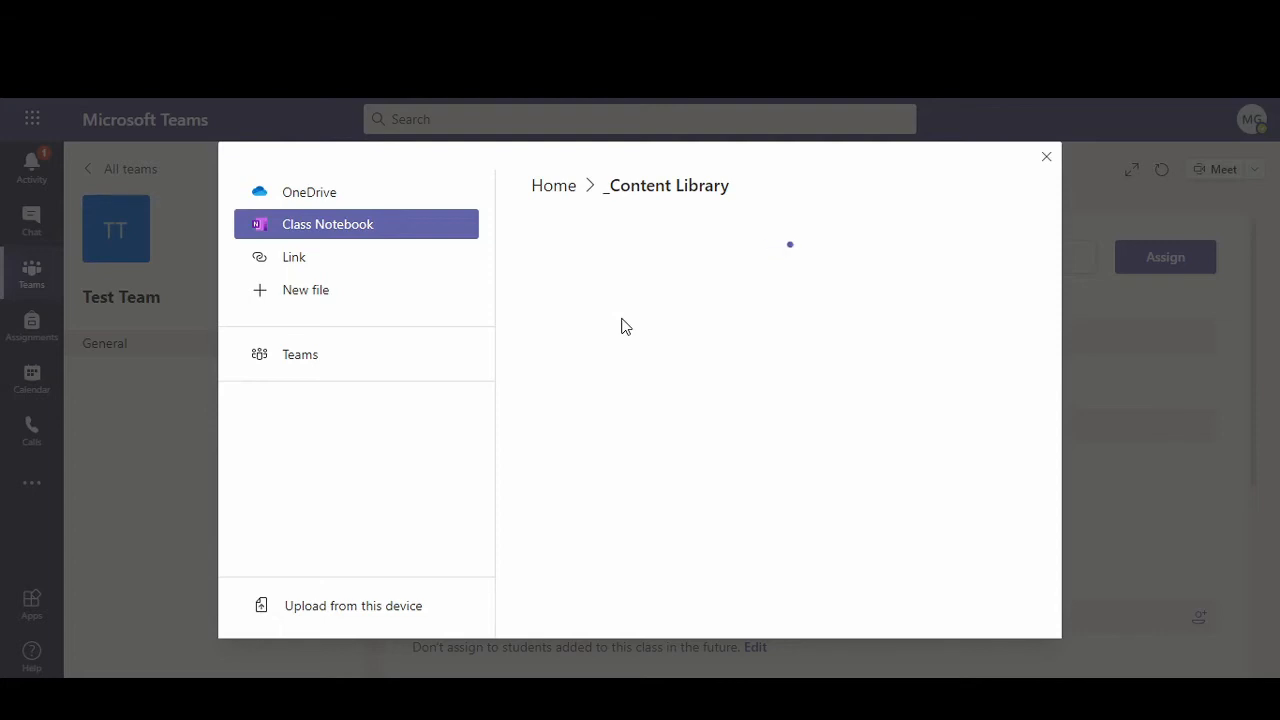
click(610, 240)
click(680, 241)
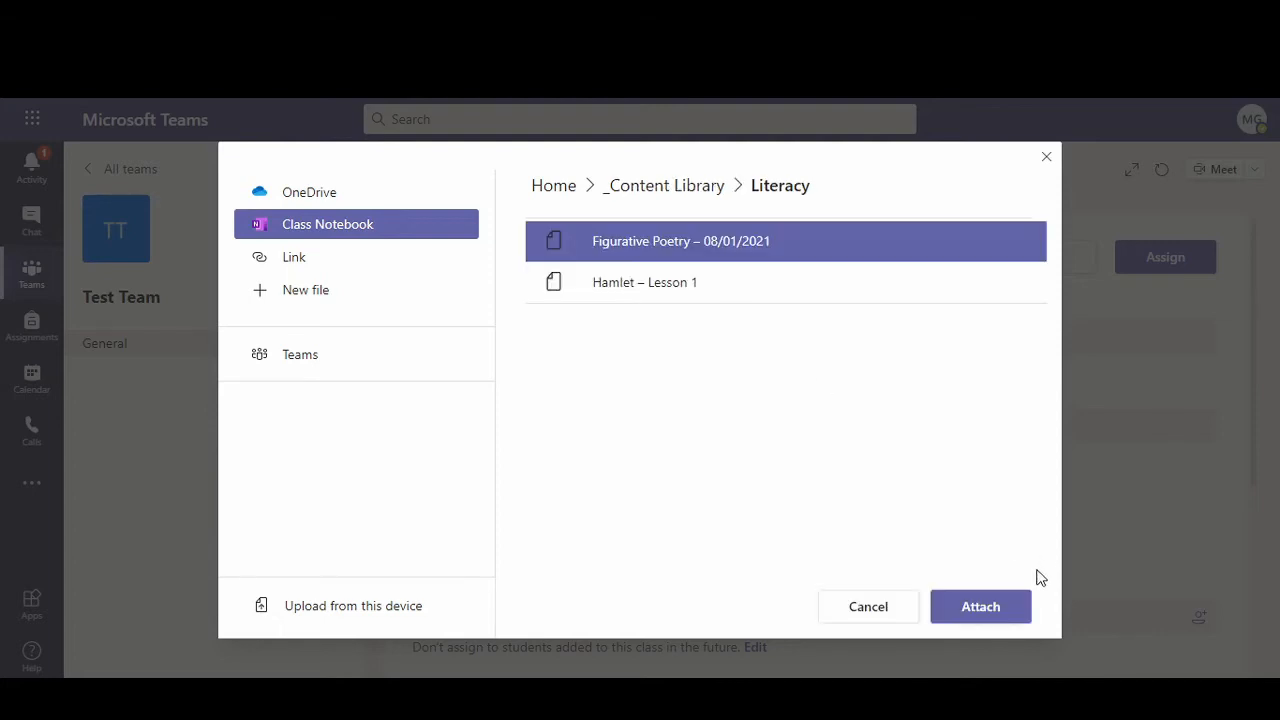
click(982, 610)
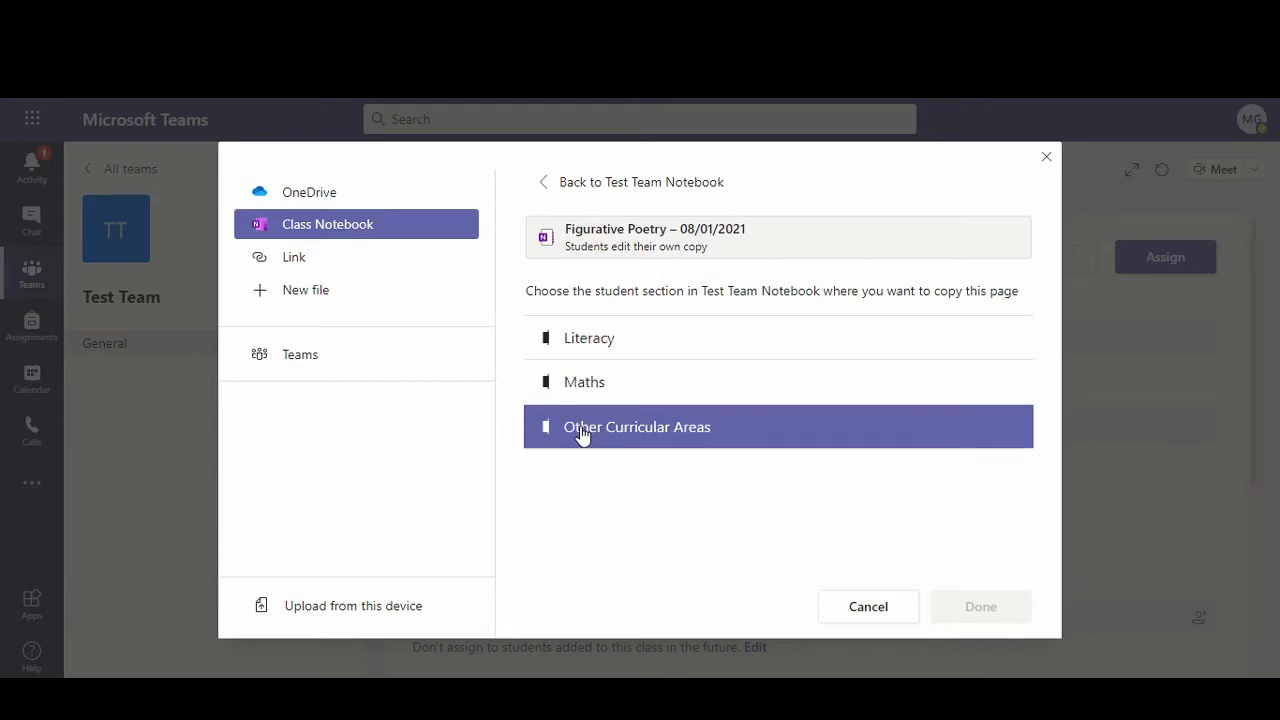
click(584, 346)
click(996, 606)
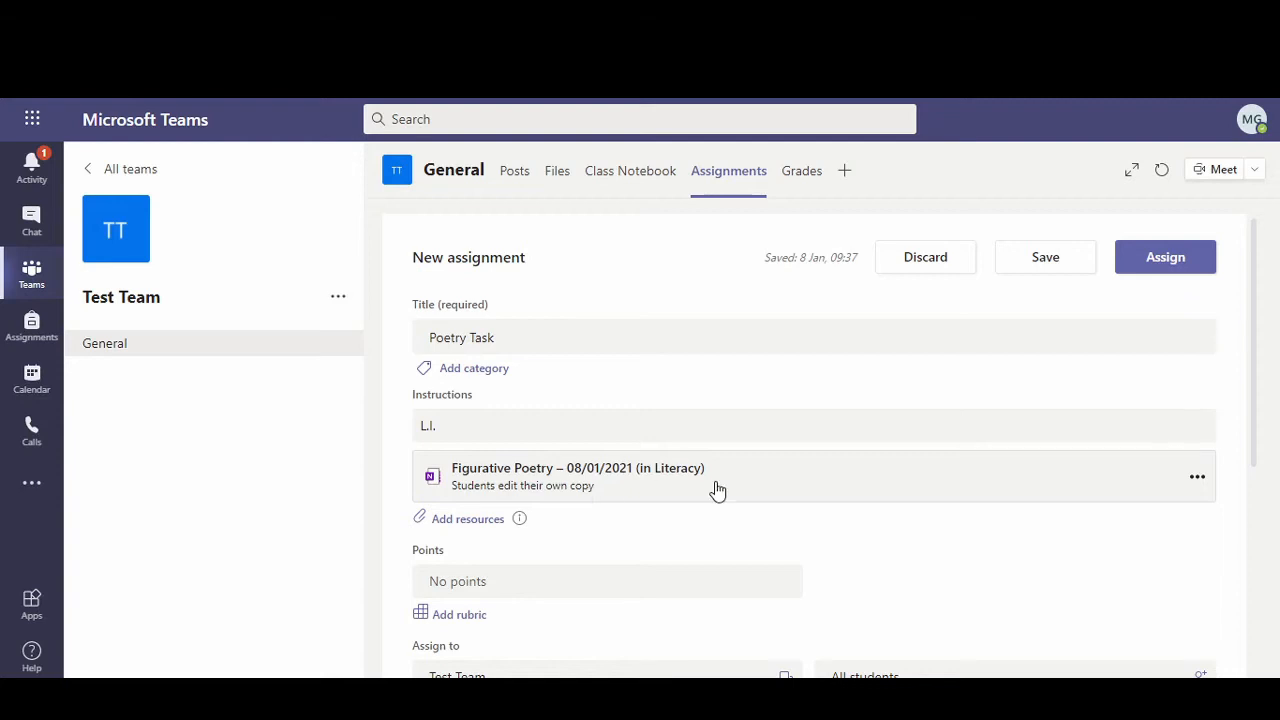
Step: Choose the existing Poetry Success Criteria (copy) rubric for the Poetry Task assignment
scroll(717, 490, down, 1)
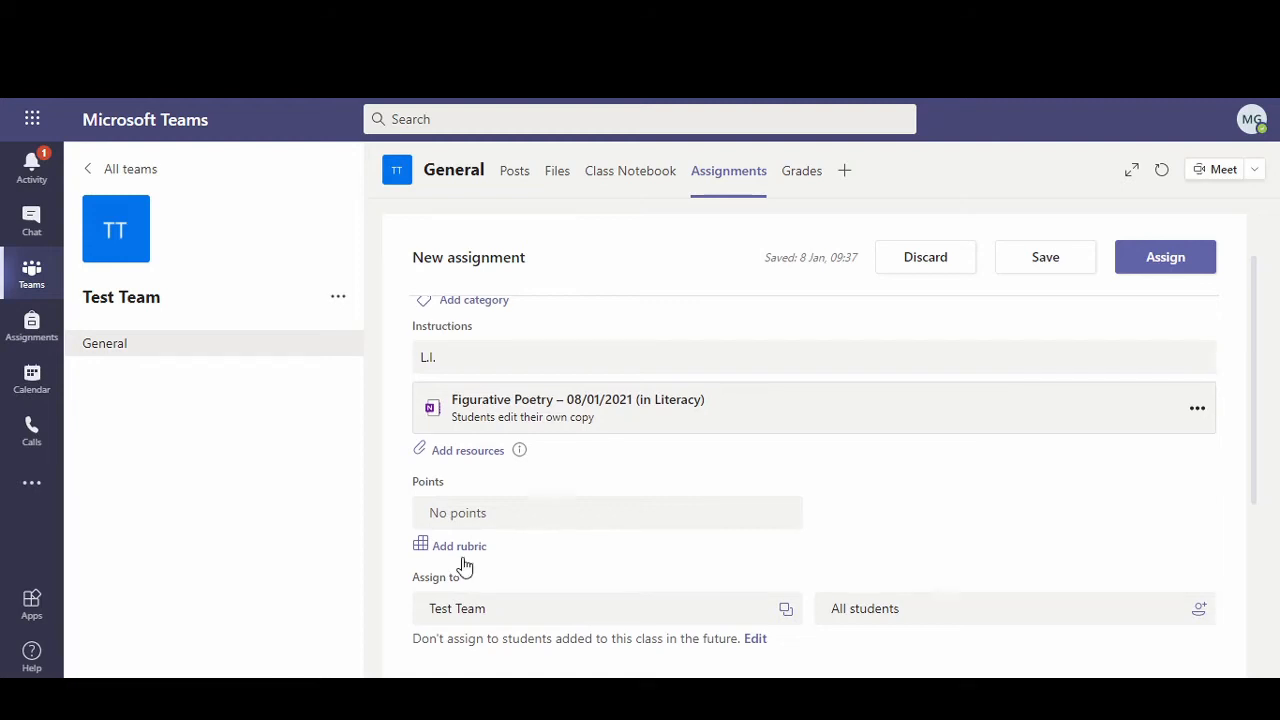
scroll(464, 566, down, 1)
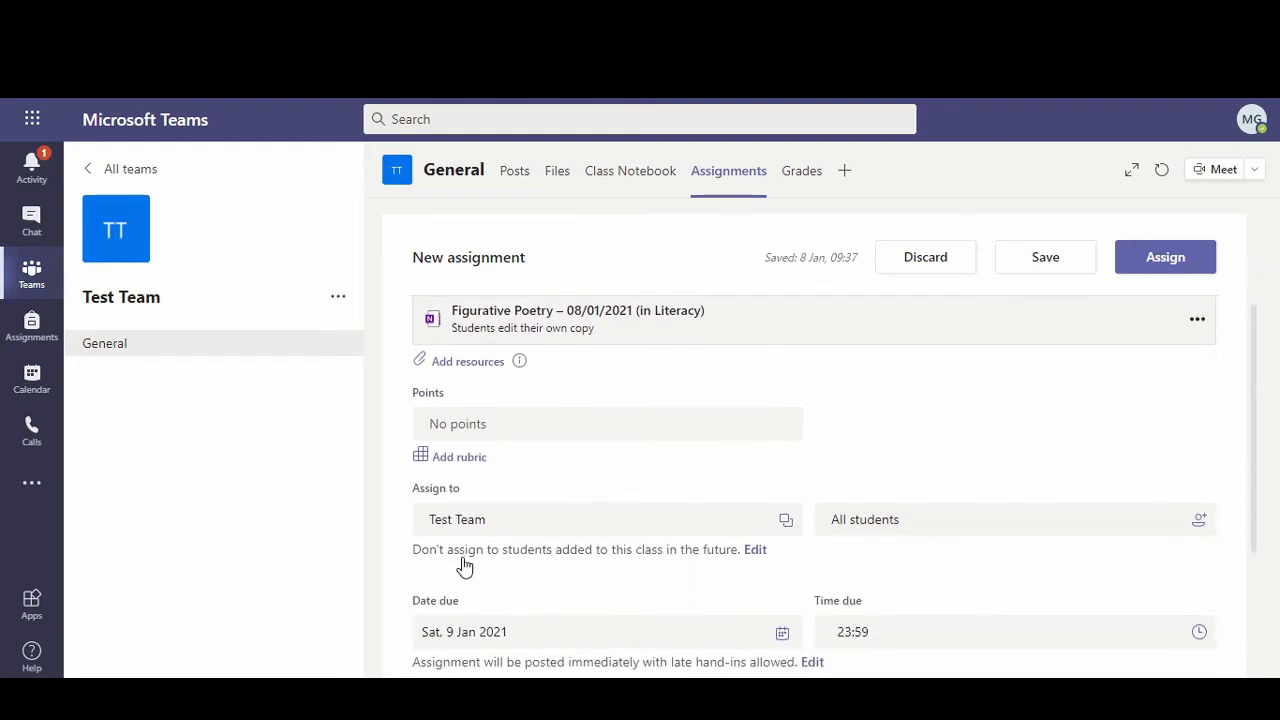
click(460, 460)
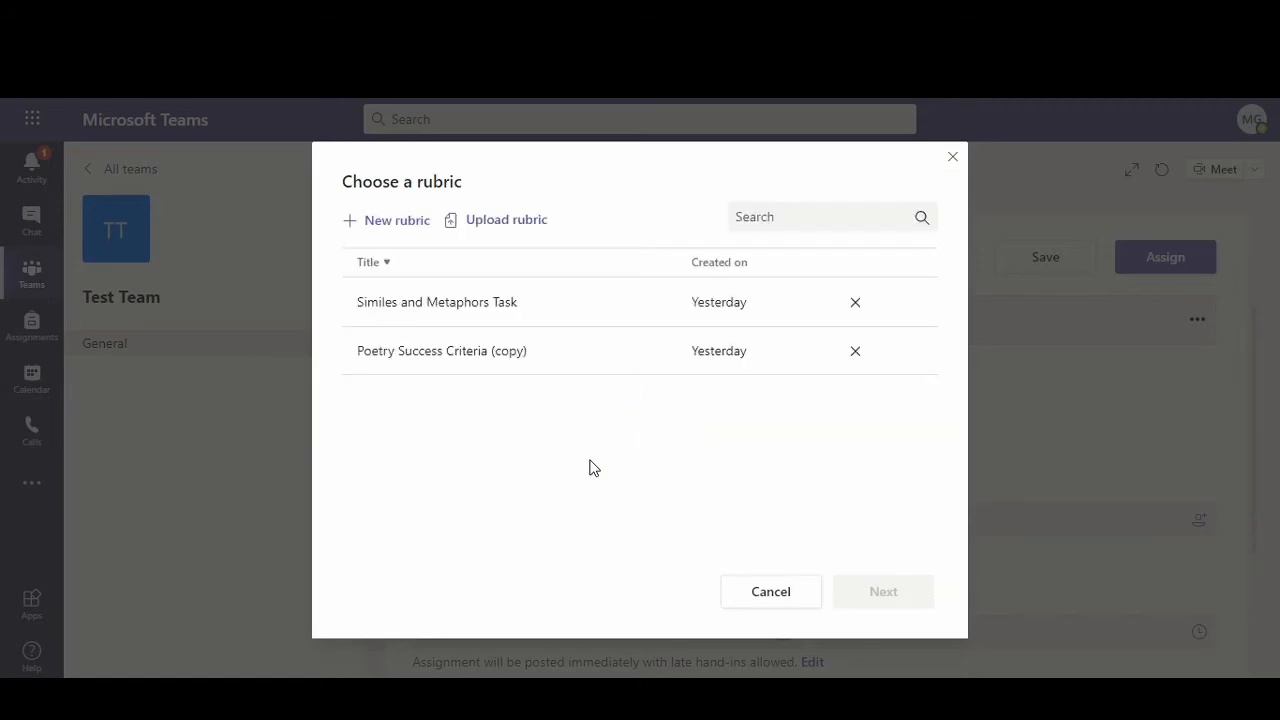
click(440, 355)
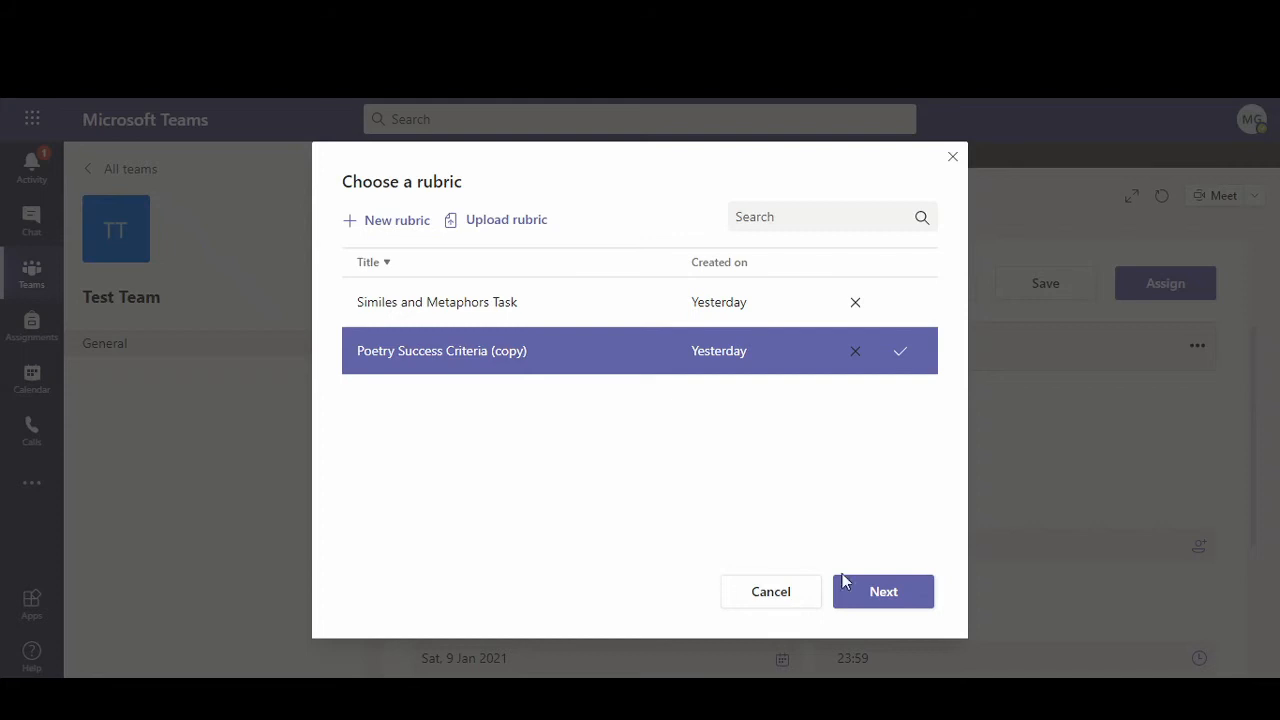
click(862, 593)
Step: Look over the rubric's marking criteria and level descriptions from Excellent to Poor, and attach the rubric to the assignment
scroll(757, 369, down, 2)
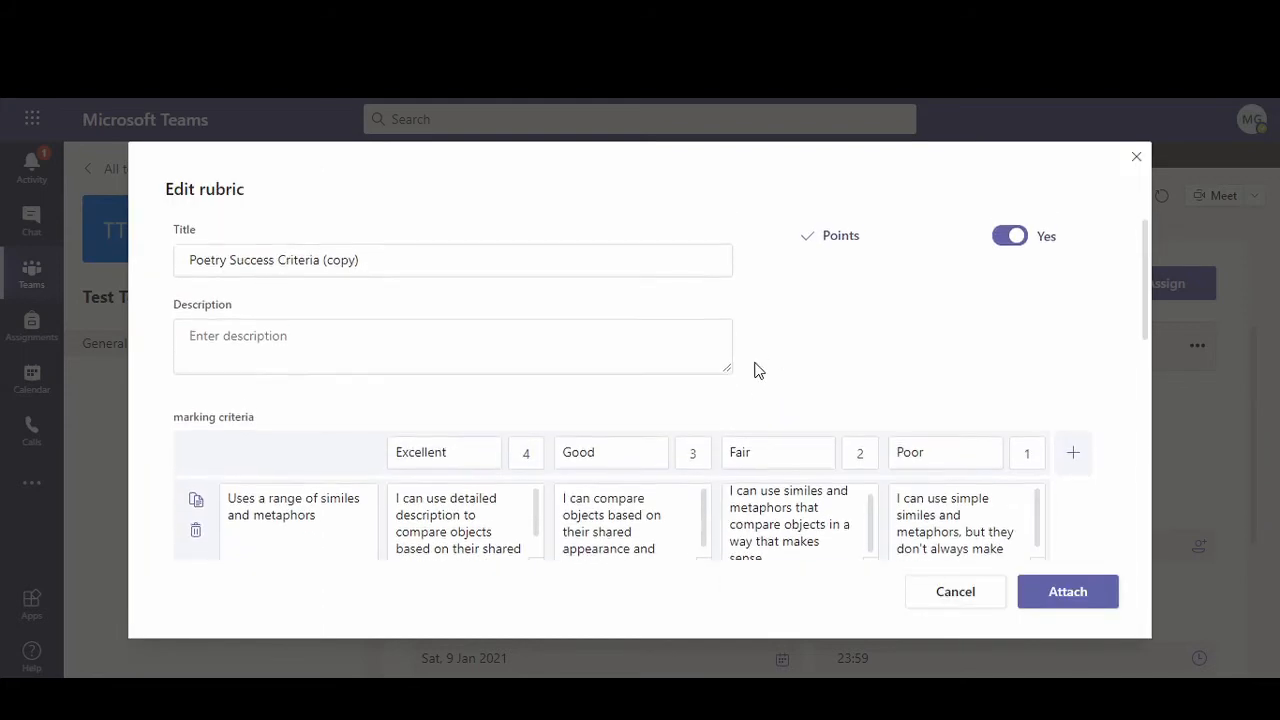
scroll(757, 369, down, 2)
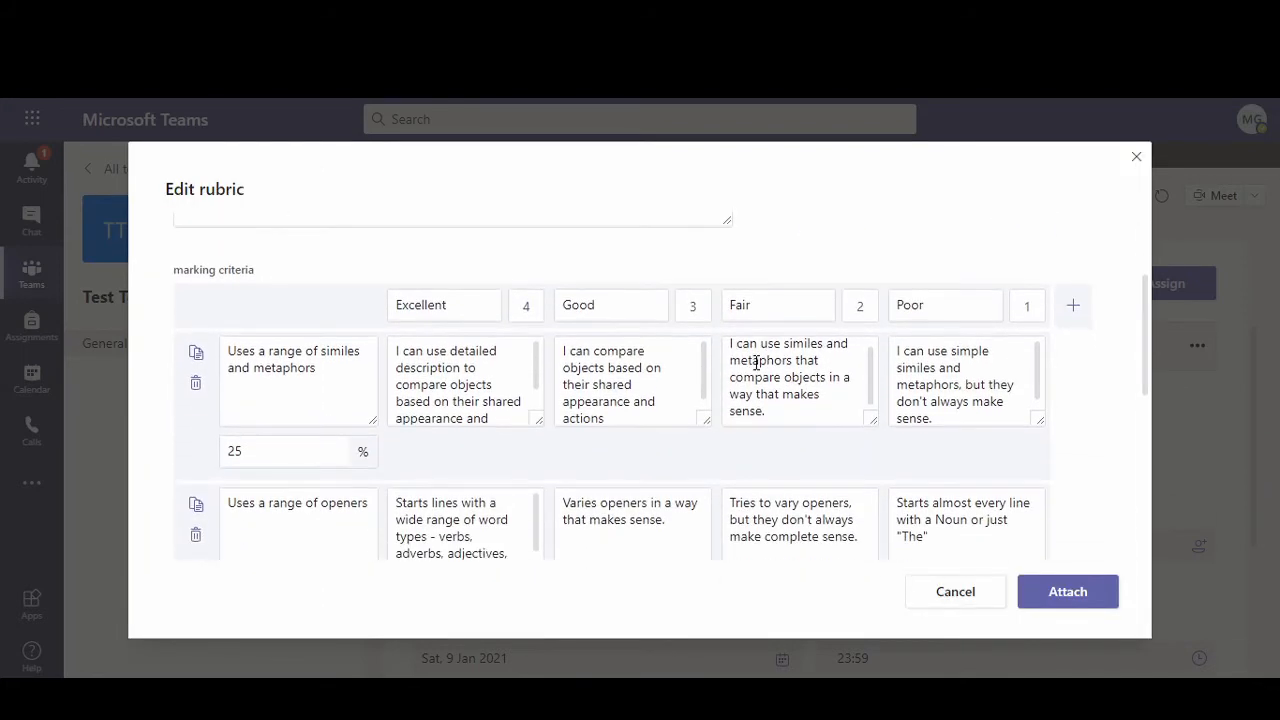
scroll(310, 378, down, 3)
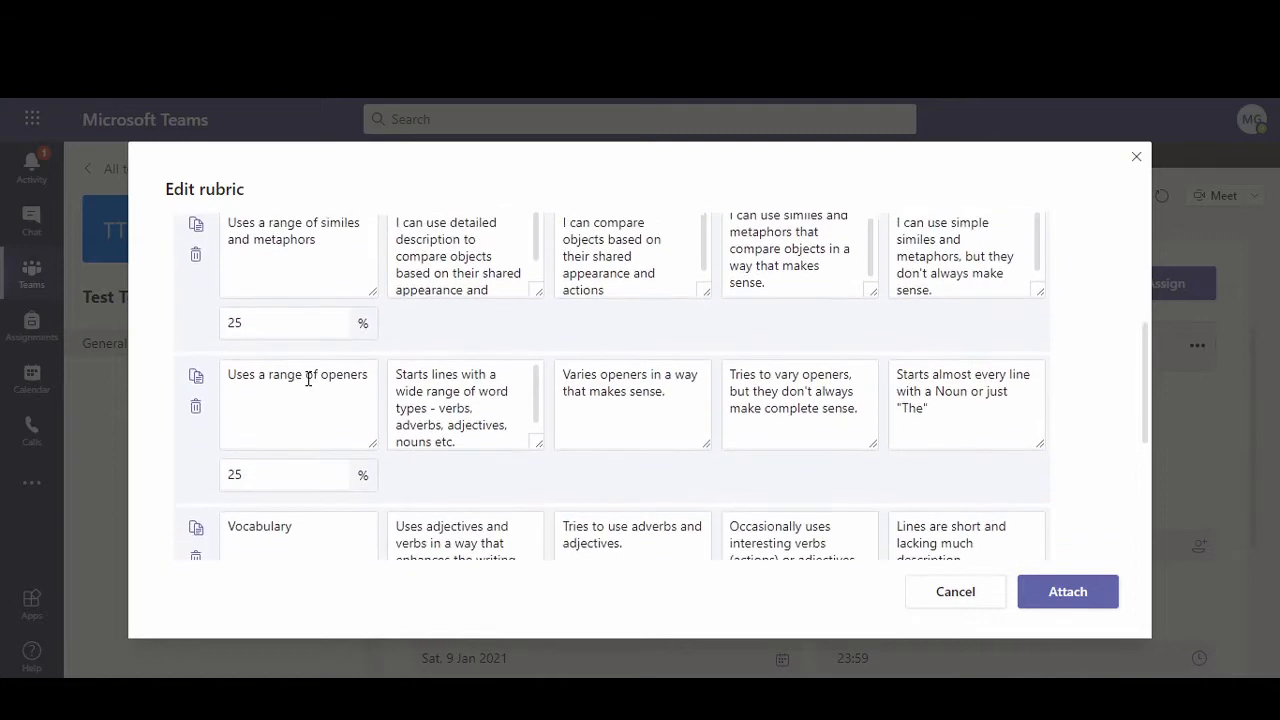
scroll(806, 474, up, 5)
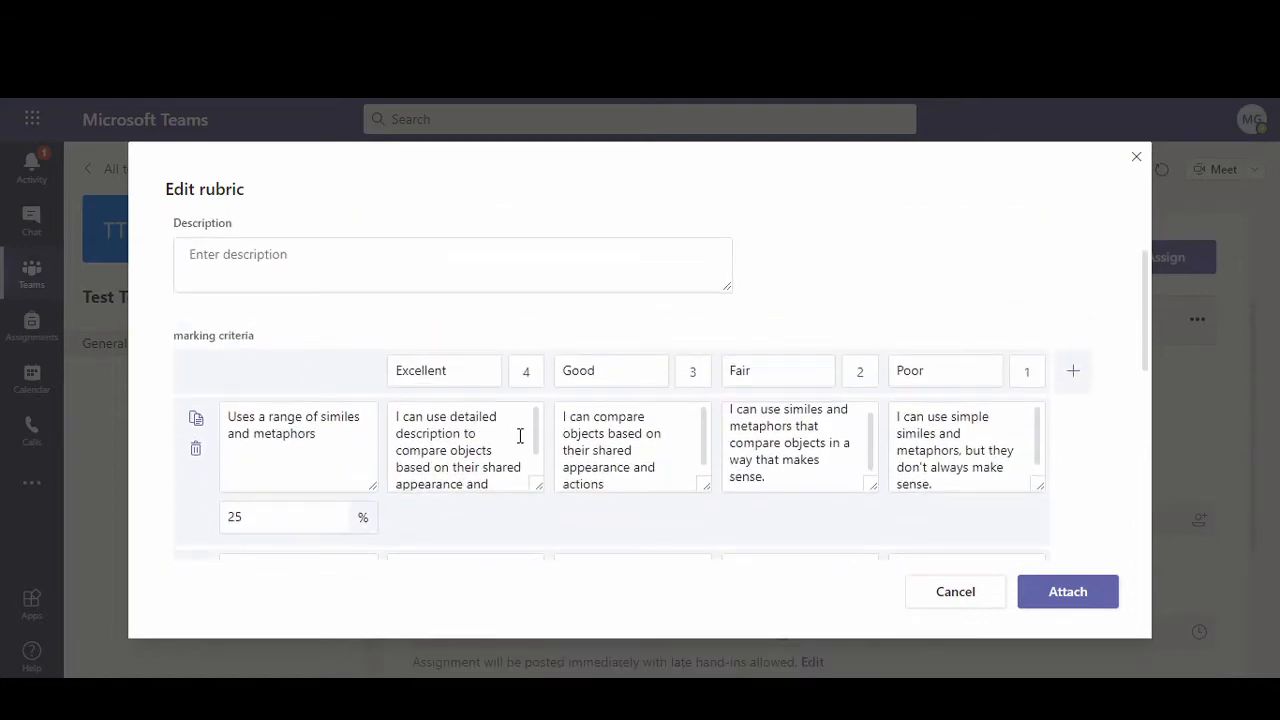
scroll(592, 436, down, 1)
scroll(834, 406, down, 5)
scroll(826, 406, up, 4)
scroll(826, 399, up, 1)
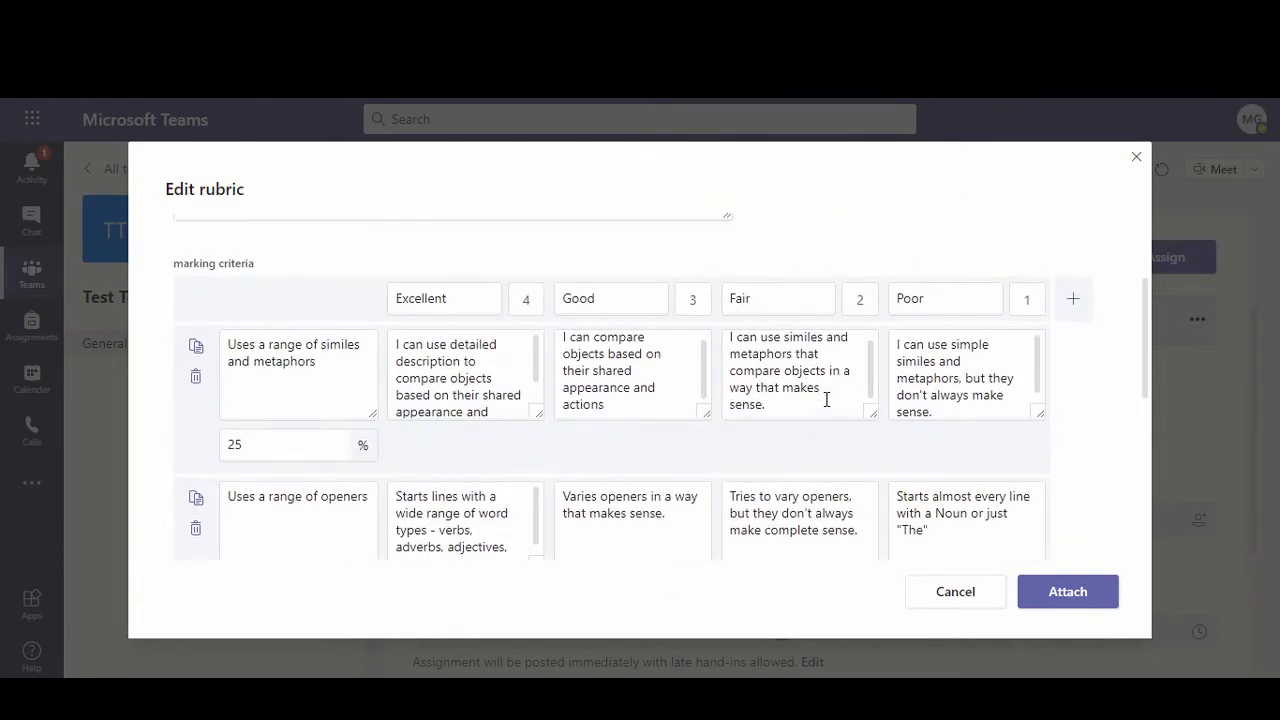
scroll(826, 399, up, 1)
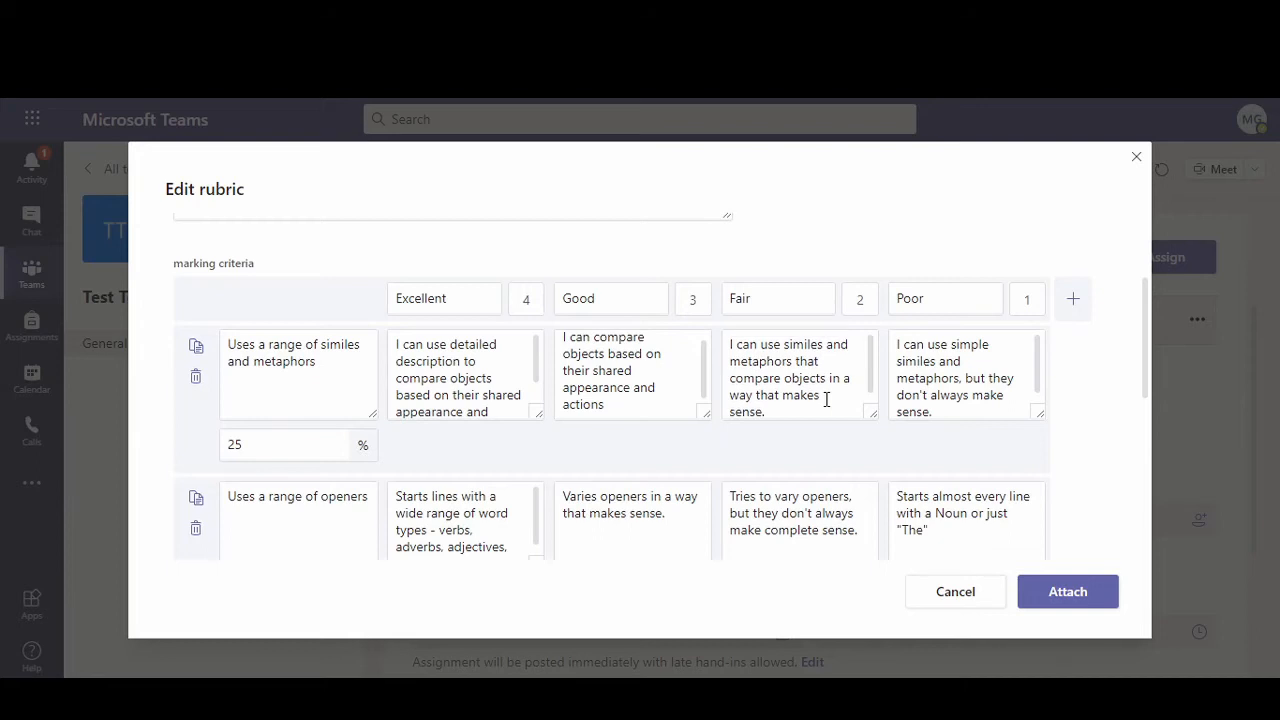
scroll(908, 490, down, 2)
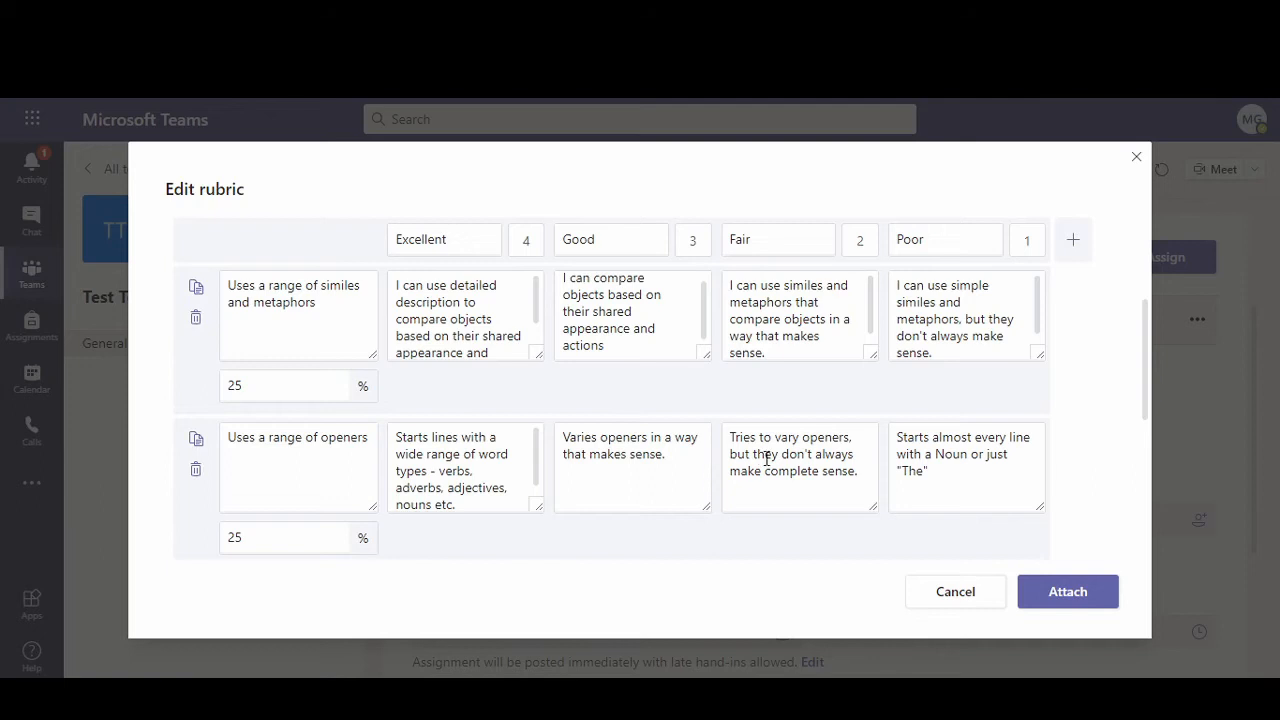
scroll(377, 477, down, 5)
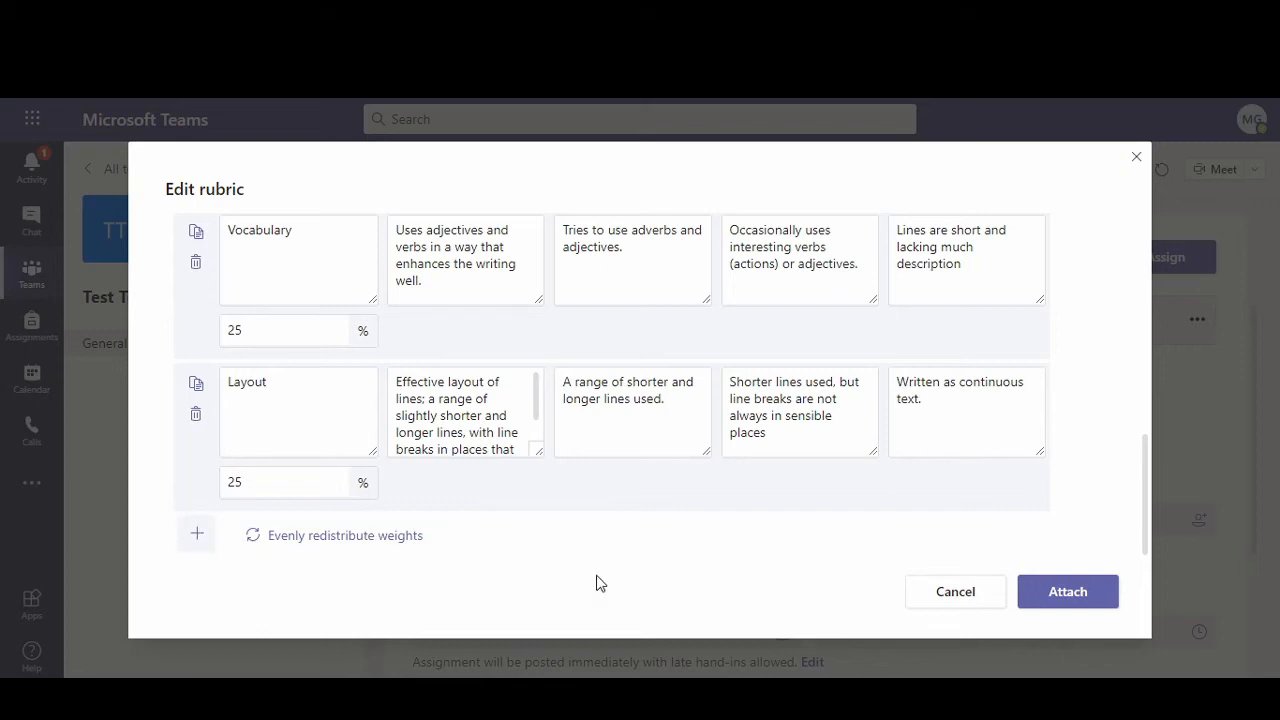
click(1062, 593)
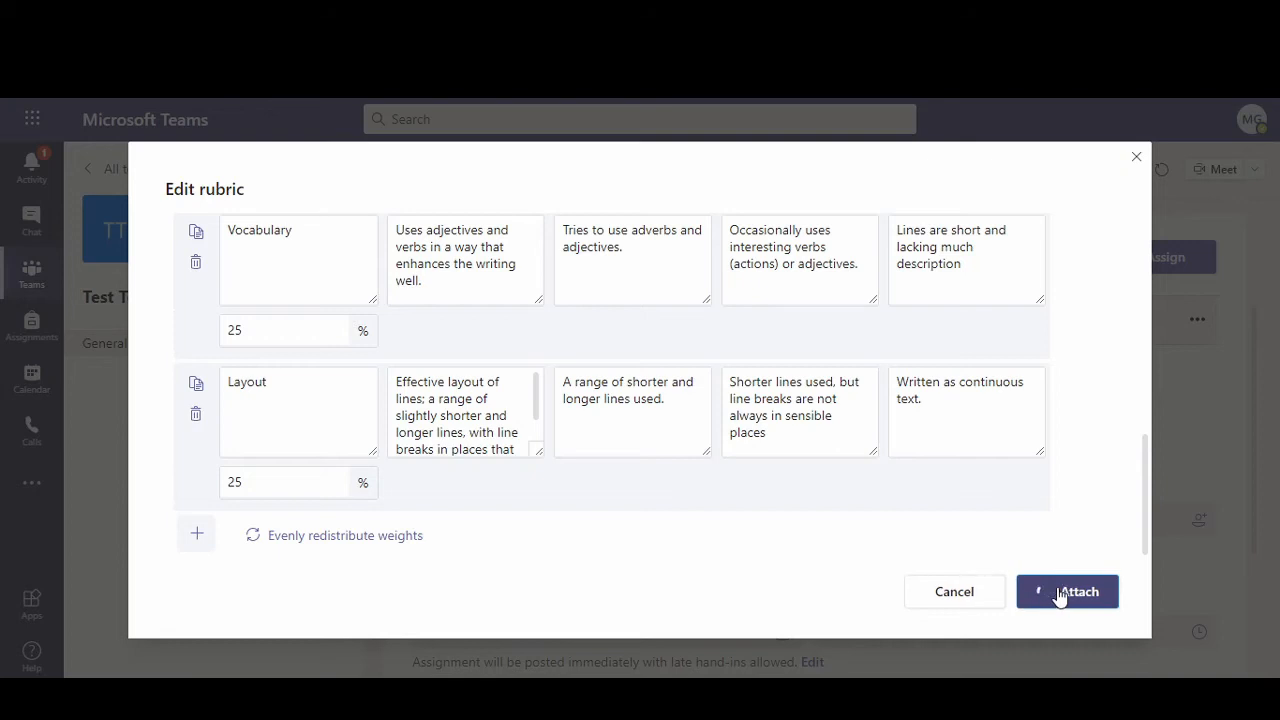
Step: Set the assignment's due date to Mon, 11 Jan 2021 and assign it to the class
click(760, 494)
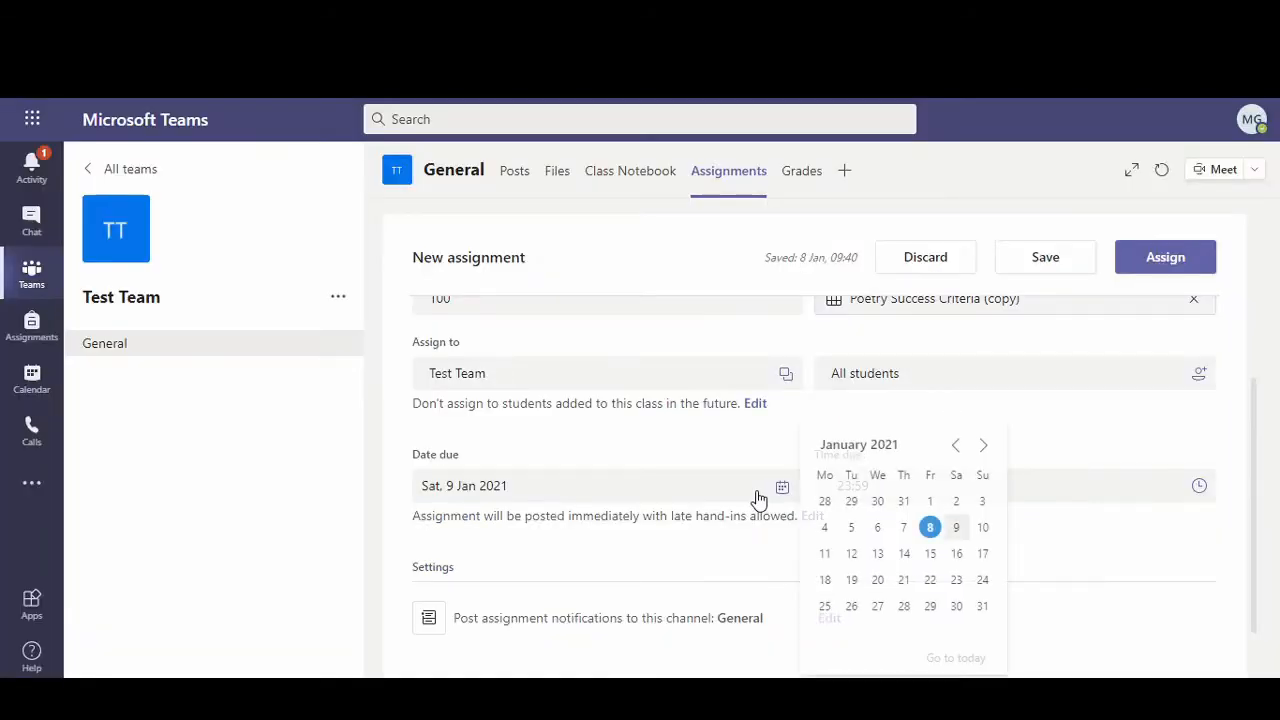
click(828, 555)
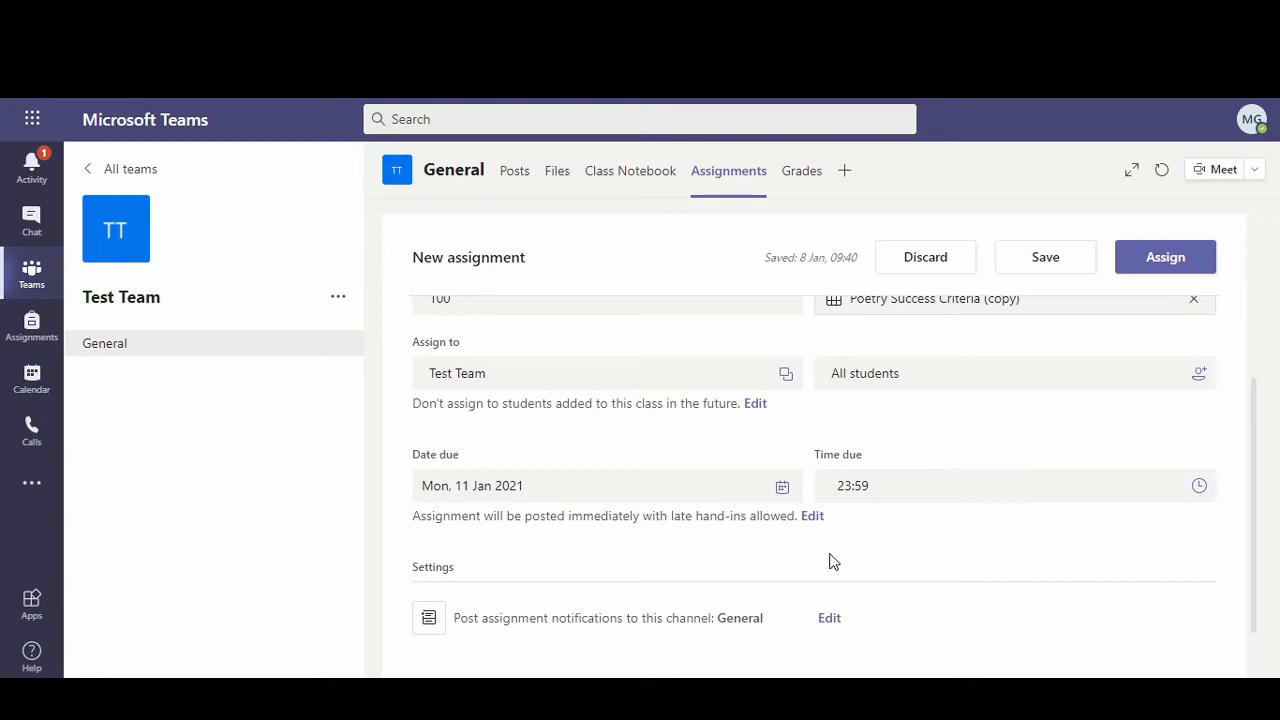
scroll(829, 560, down, 1)
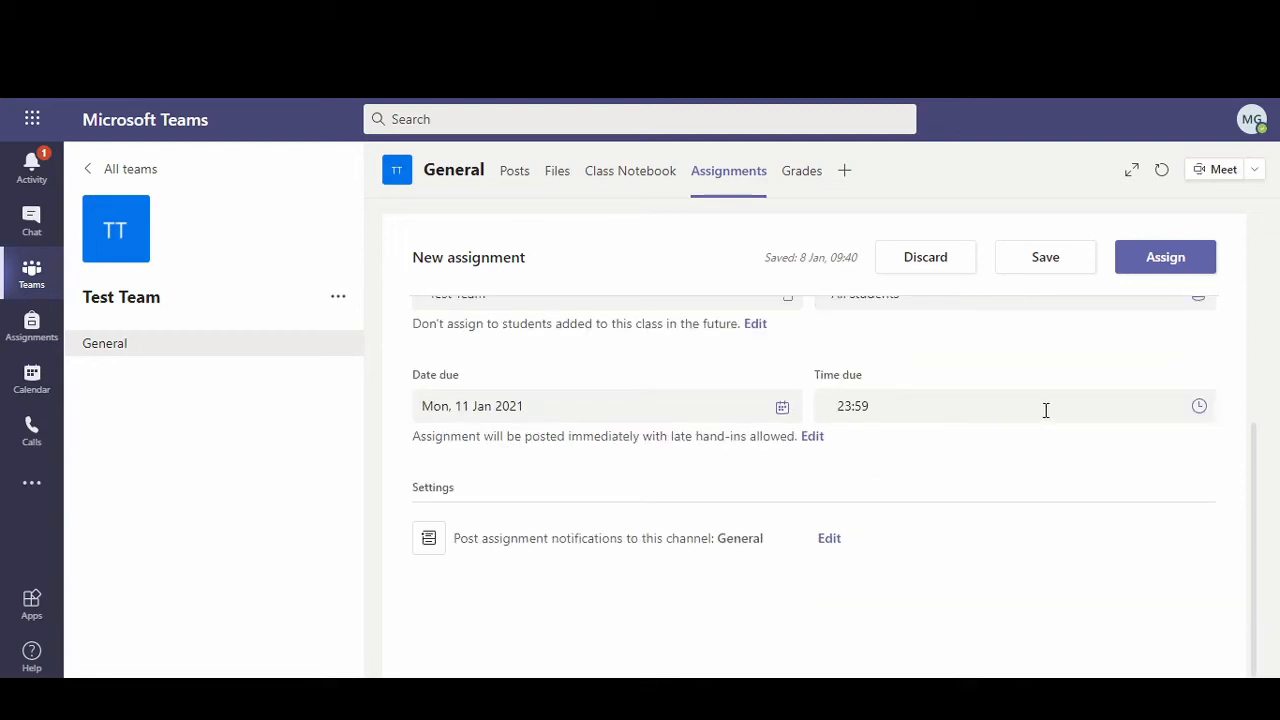
click(1137, 263)
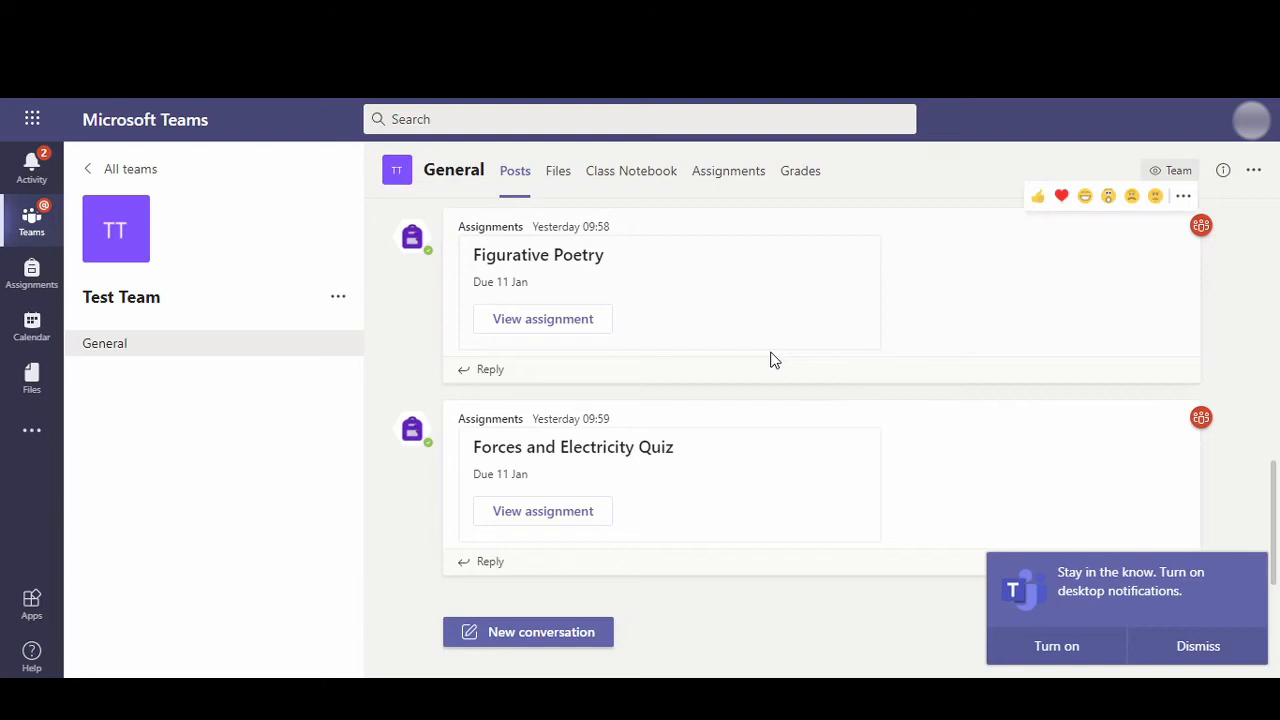
Step: In the student's view, look through the channel's assignment posts and open the Similes and Metaphors Task from the assignment list
scroll(772, 358, up, 3)
scroll(772, 360, up, 4)
scroll(772, 360, down, 6)
scroll(771, 360, down, 1)
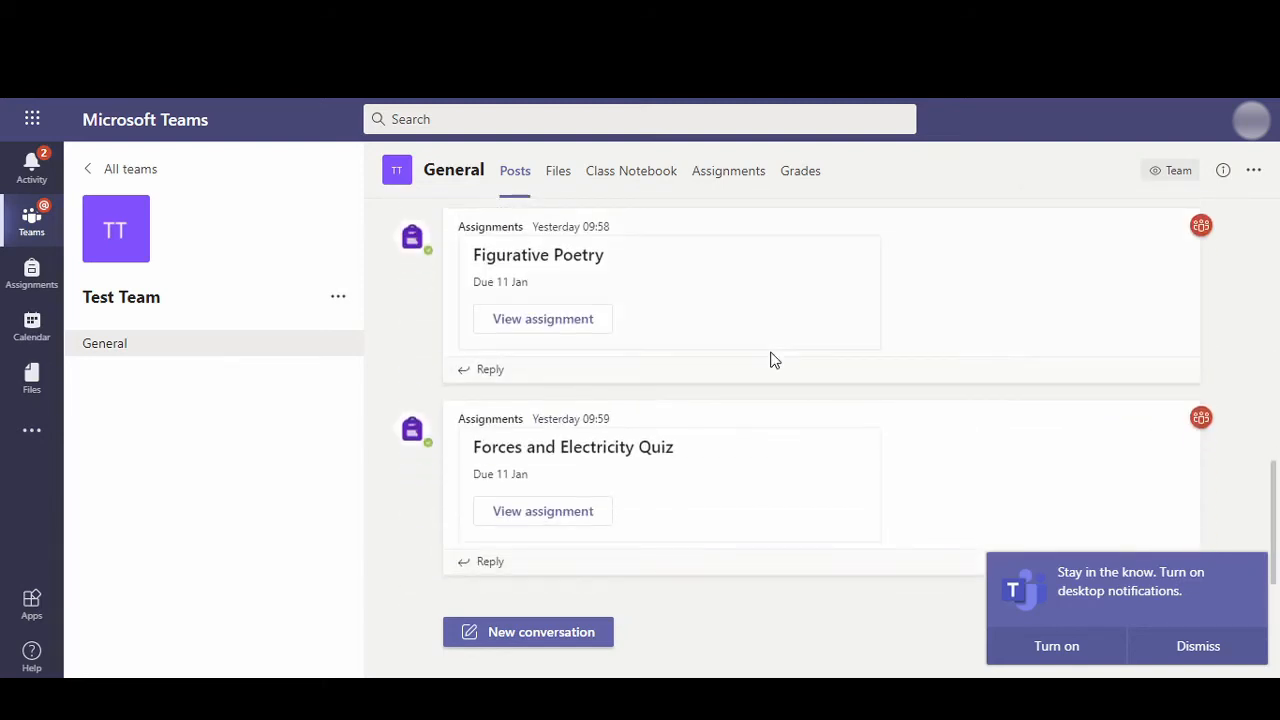
click(718, 178)
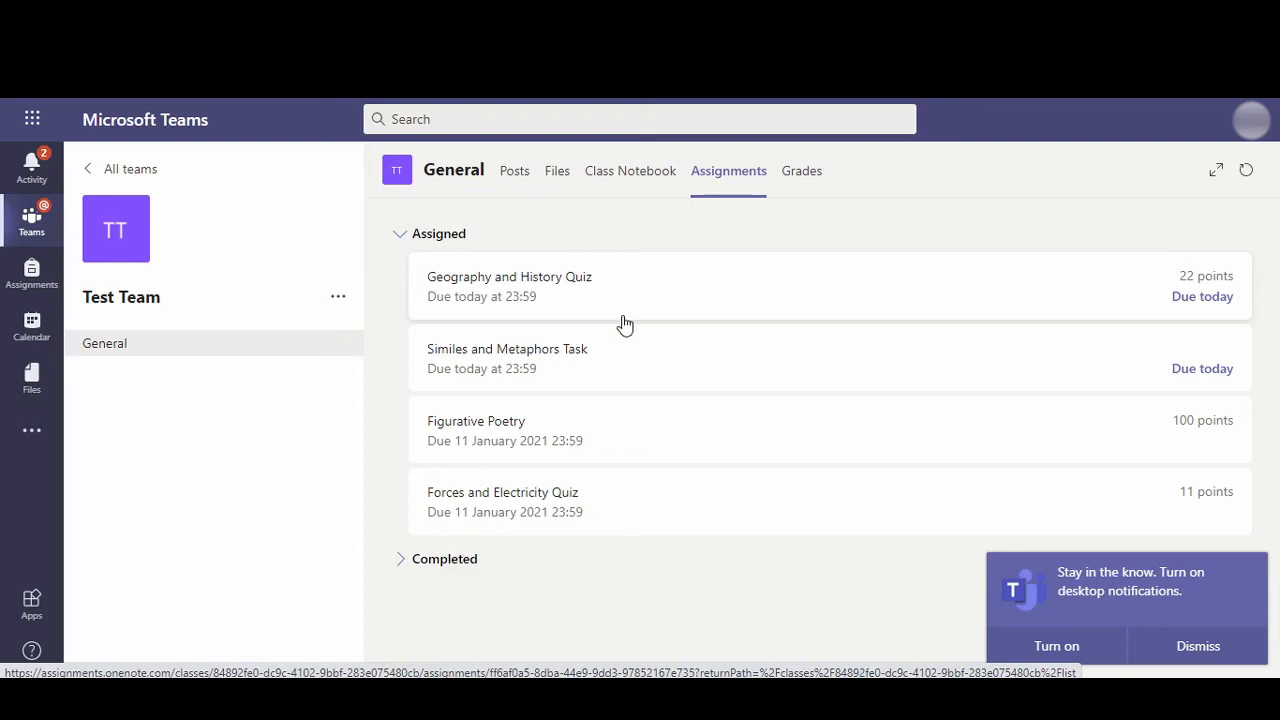
click(557, 369)
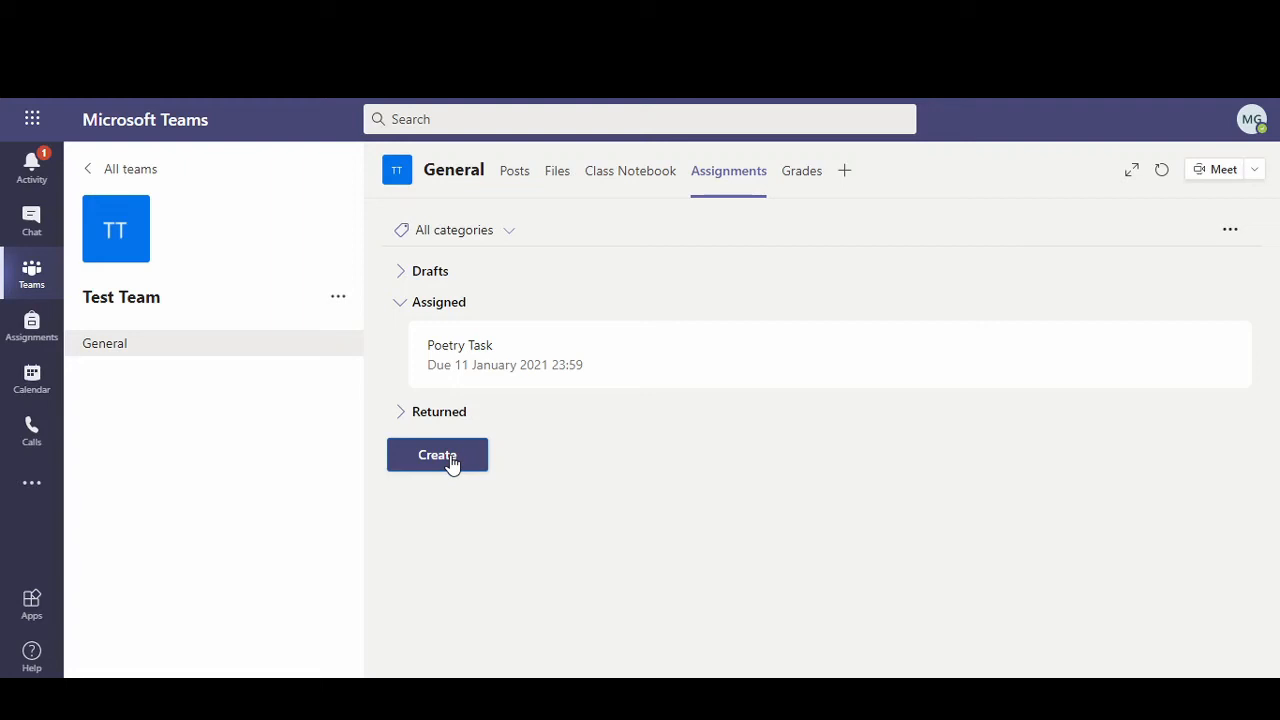
Step: Create a quiz assignment in the teacher's Test Team and start a new Forms quiz for it
click(452, 462)
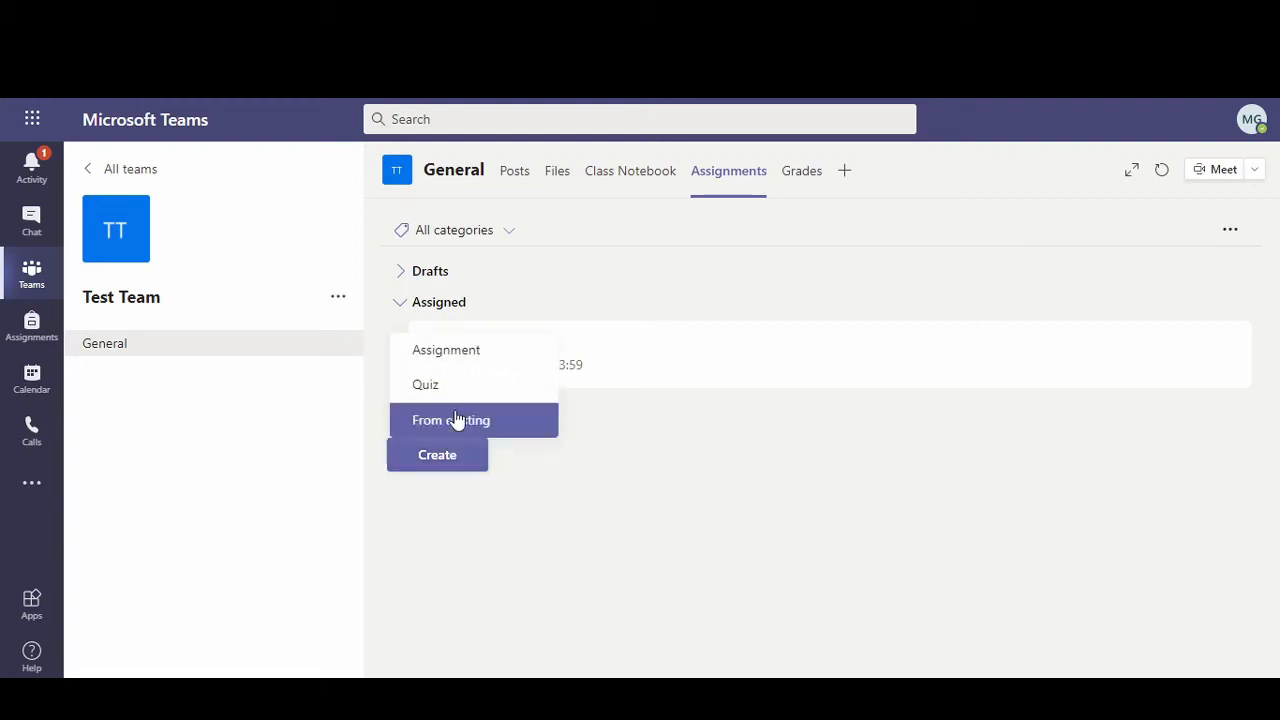
click(456, 395)
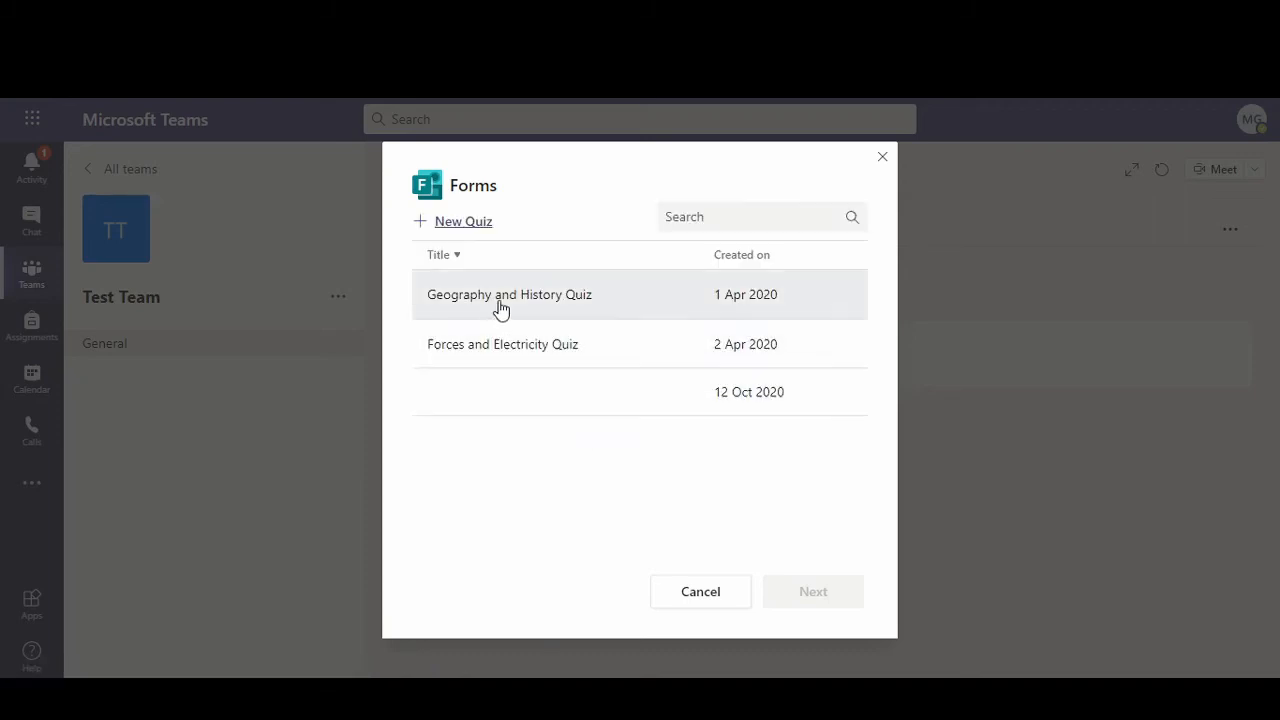
click(461, 222)
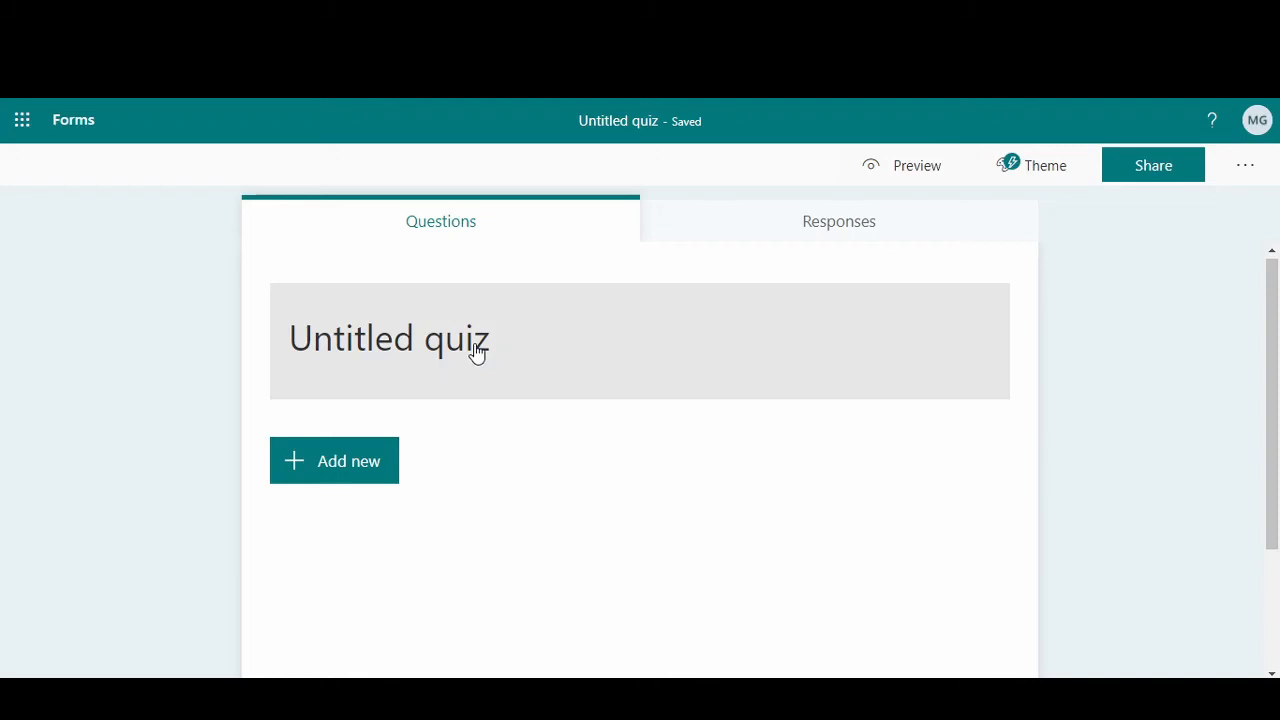
Step: View the quiz's title and description fields and the available question types, including the additional ones
click(432, 358)
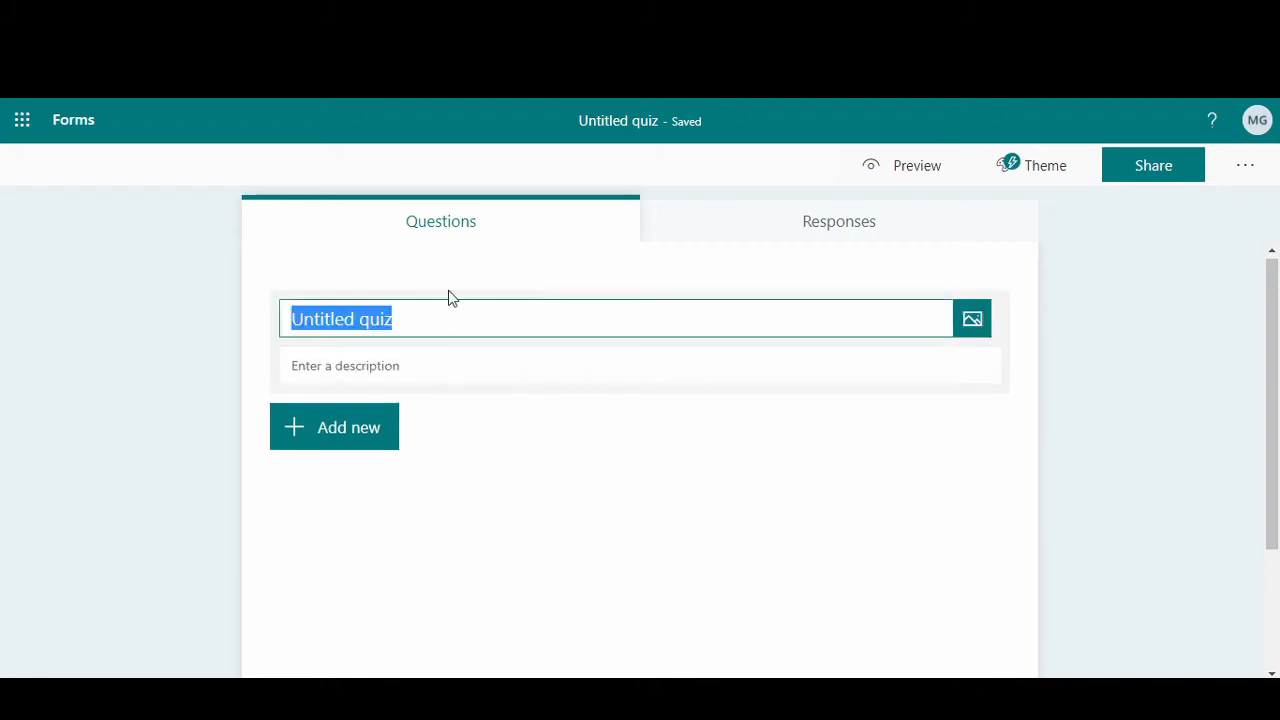
click(528, 500)
click(366, 443)
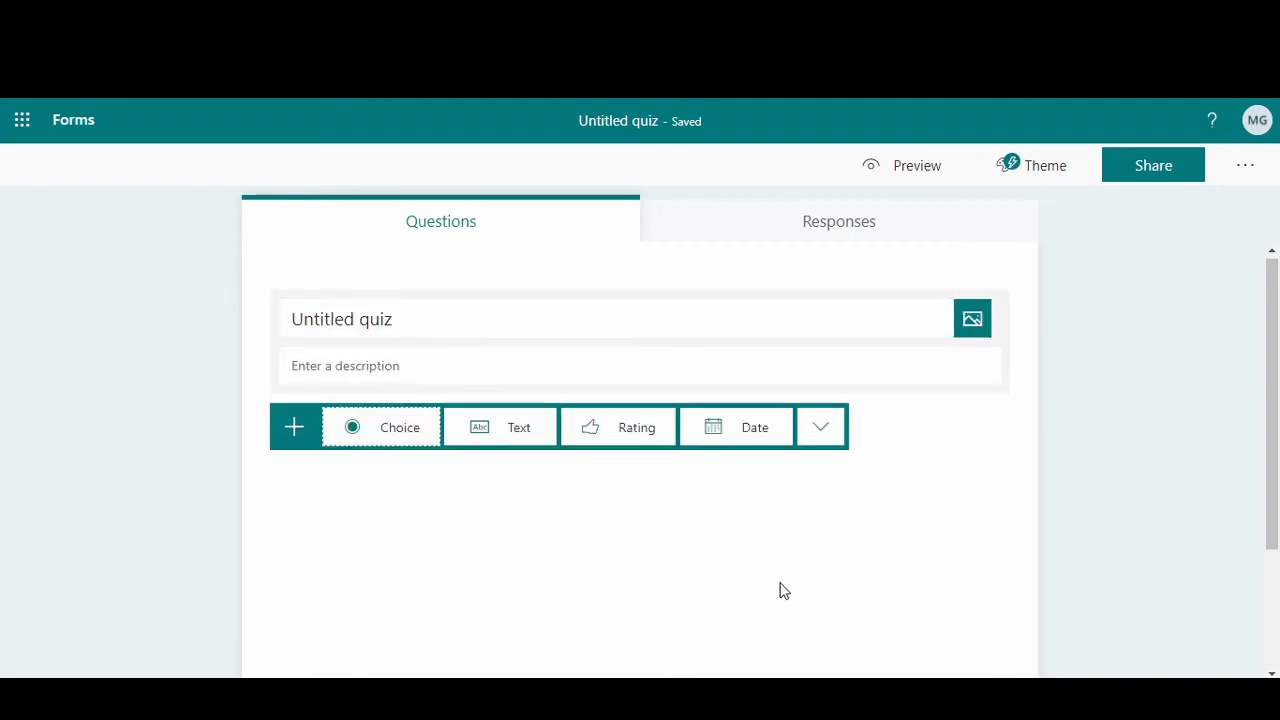
click(446, 520)
click(357, 405)
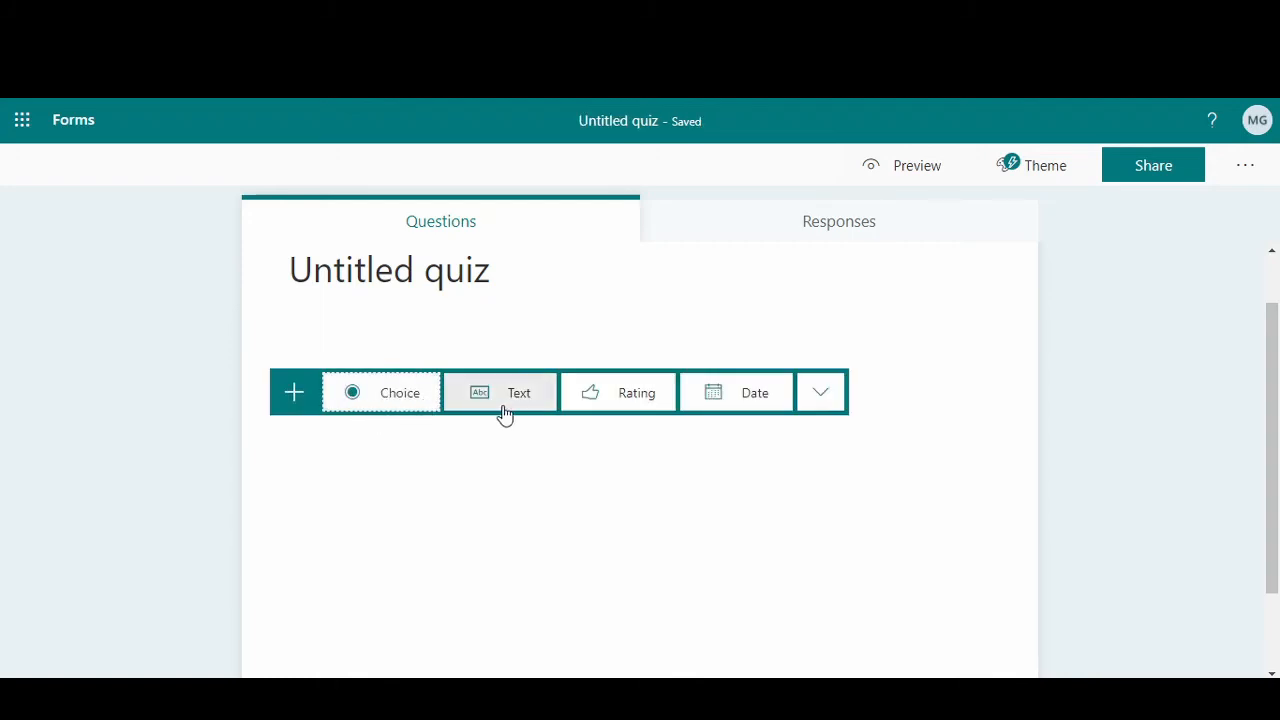
click(811, 398)
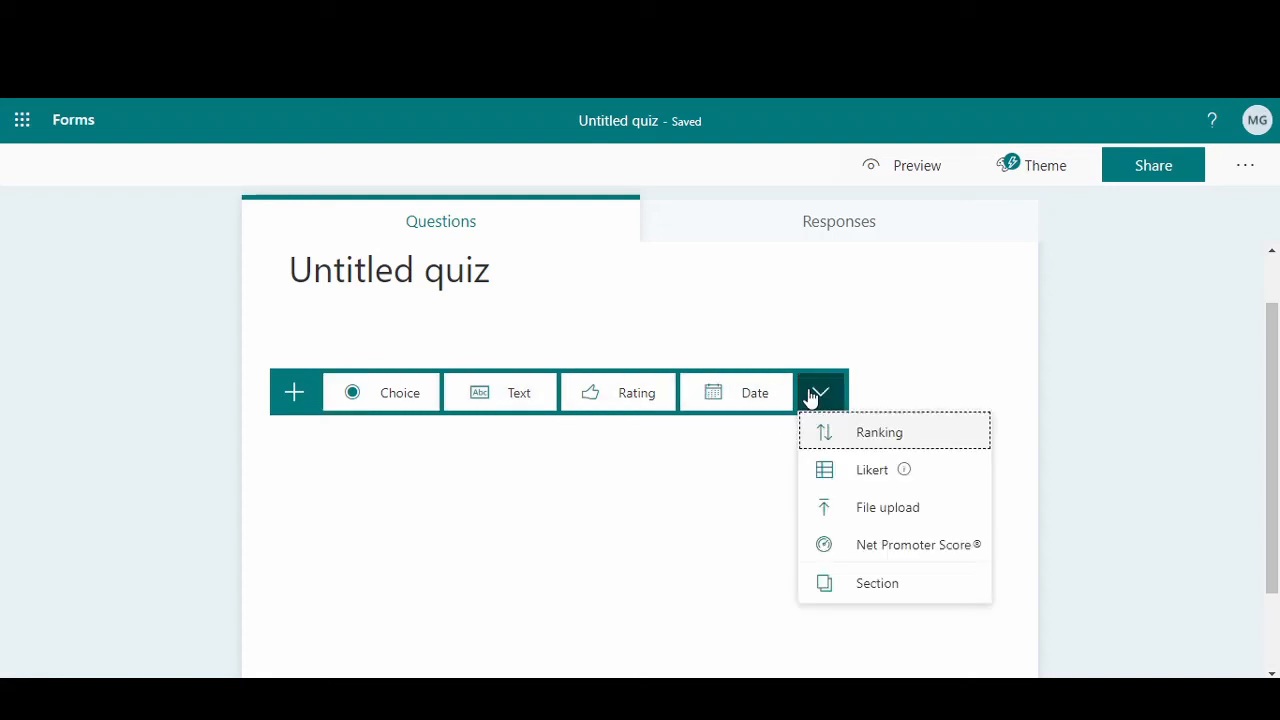
Step: Add a Choice question reading "What is the air speed velocity of an unladen swallow?"
click(375, 409)
scroll(525, 365, up, 1)
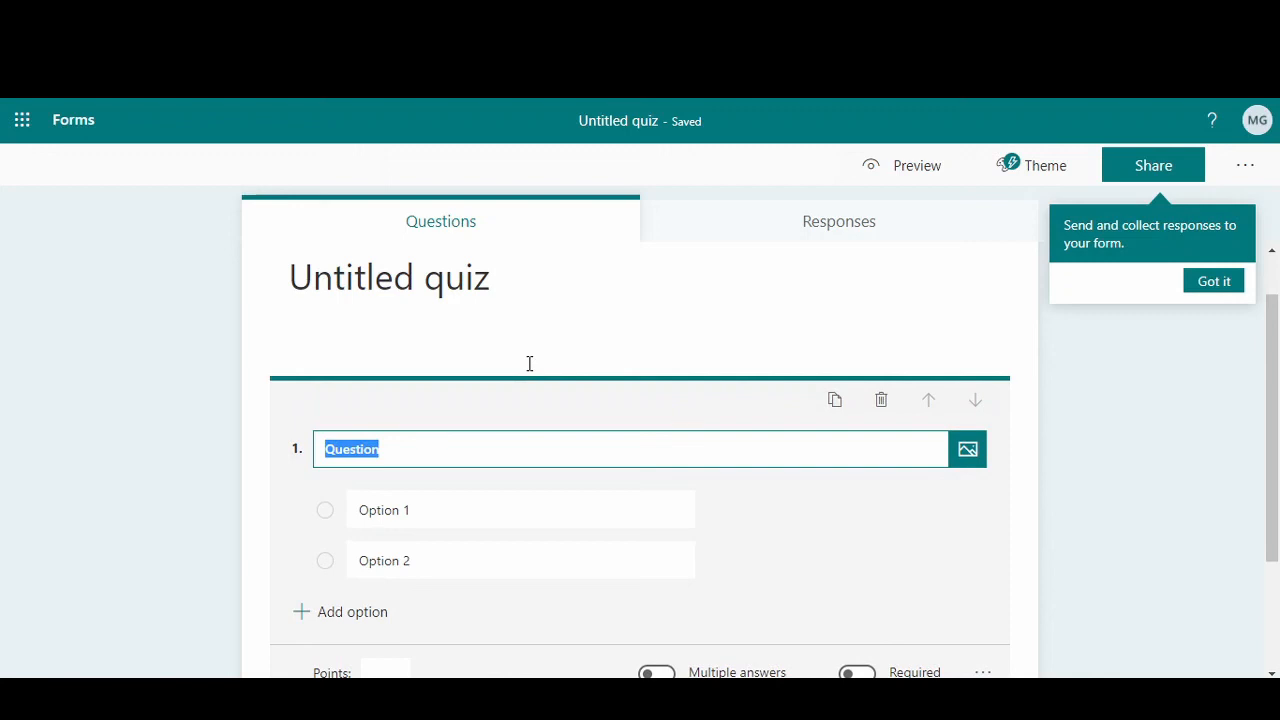
text(What is the air speed velocity of an unladen swallow?)
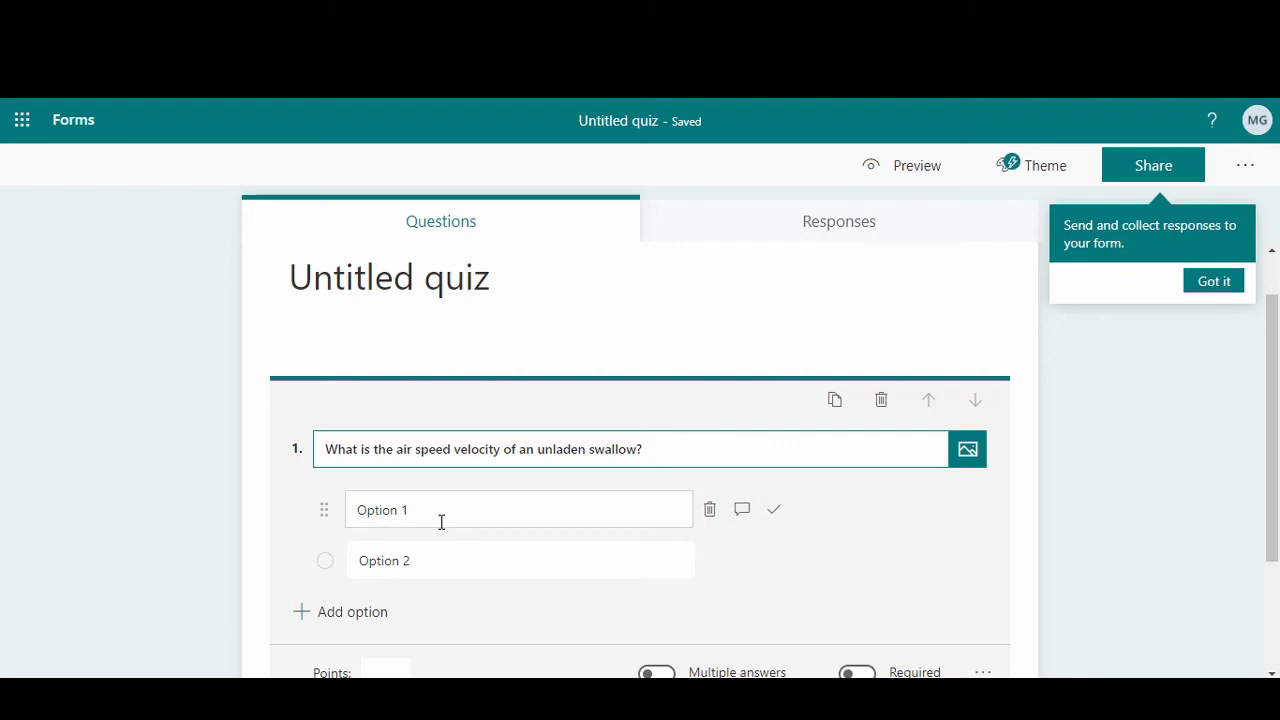
Step: Enter the answer options "10 km/h", "20km/h", "30km/h" and "What do you mean? An African or European Swallow?", marking the last one correct
click(440, 522)
text(10 km/h)
click(372, 562)
text(20km)
text(/h)
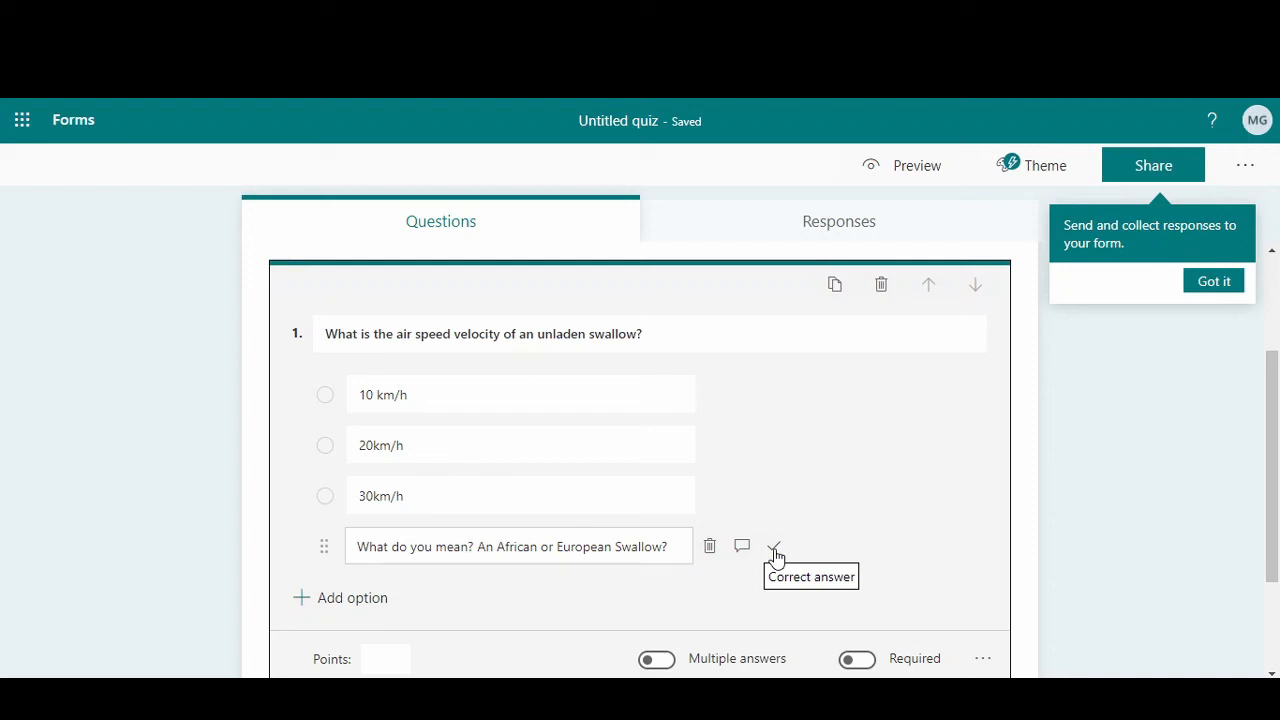
click(775, 550)
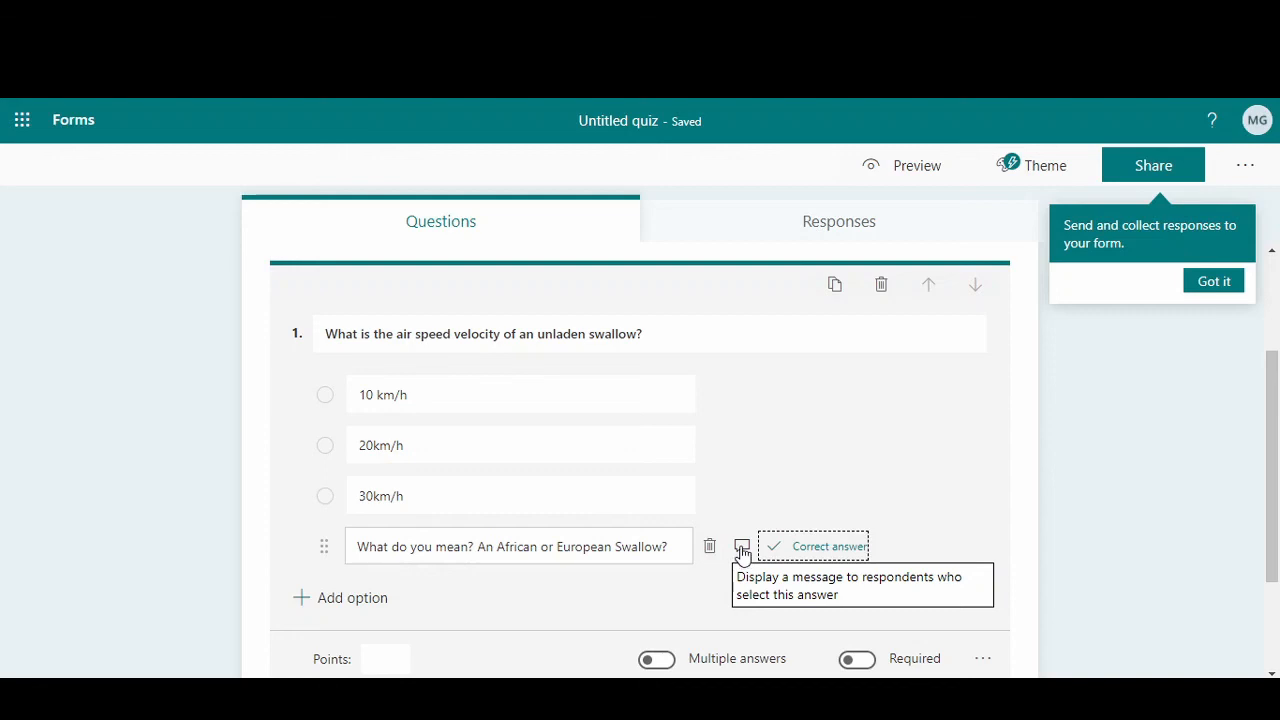
mouse_move(734, 508)
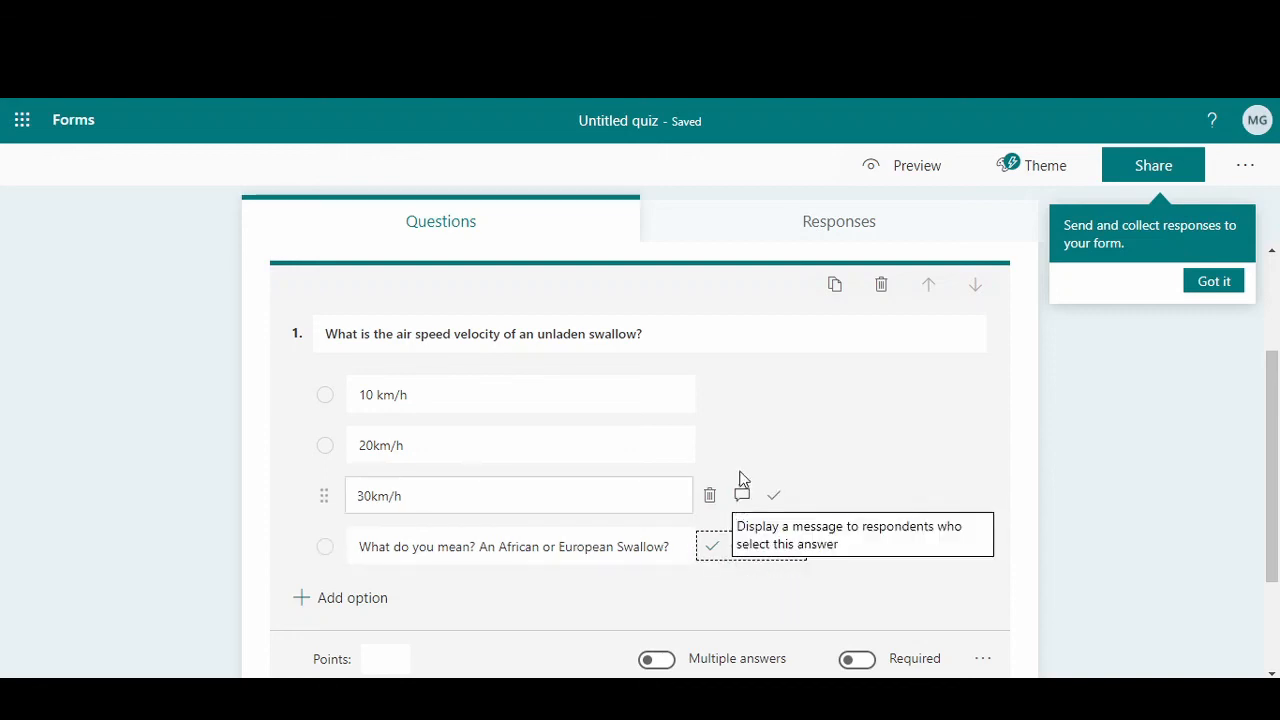
mouse_move(742, 448)
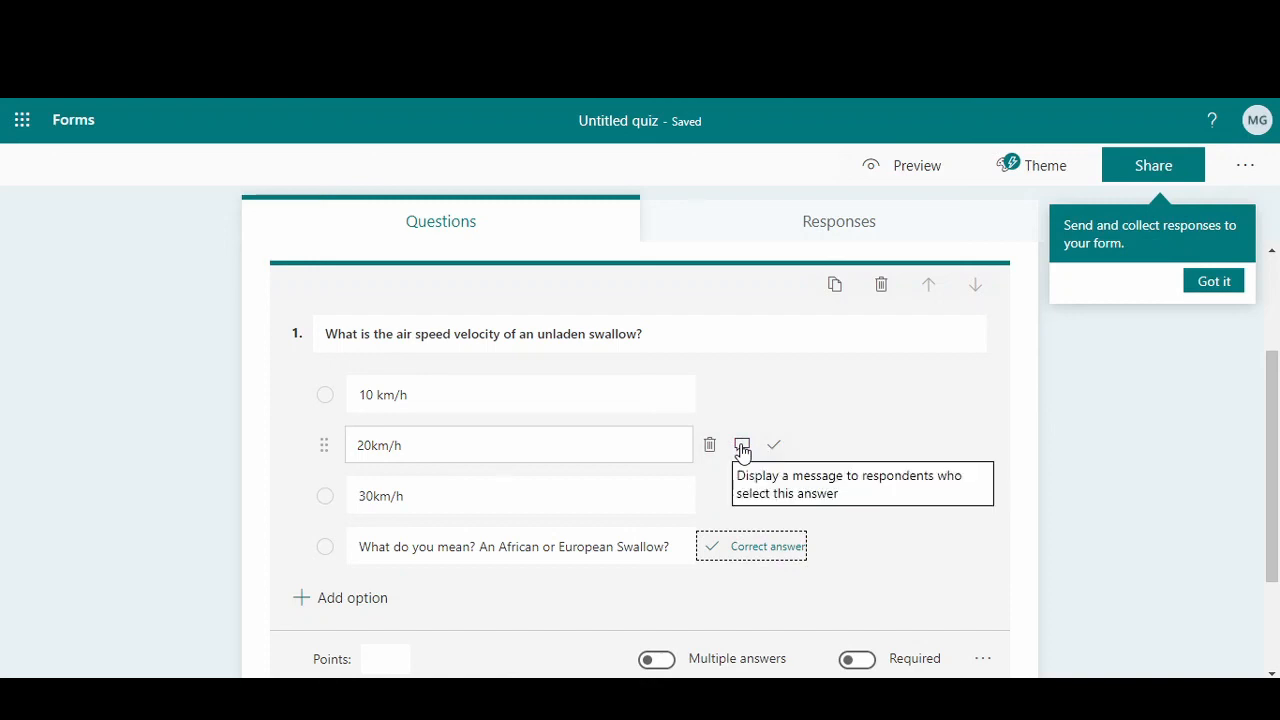
mouse_move(746, 418)
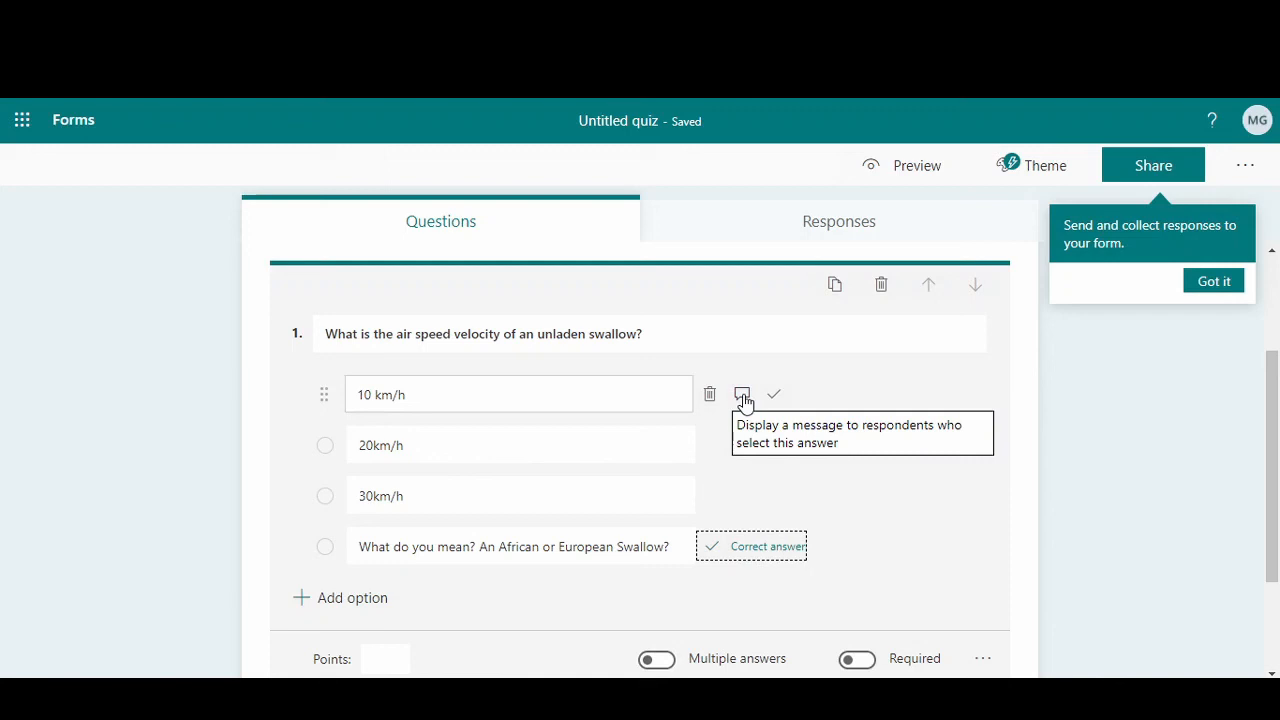
scroll(744, 400, down, 2)
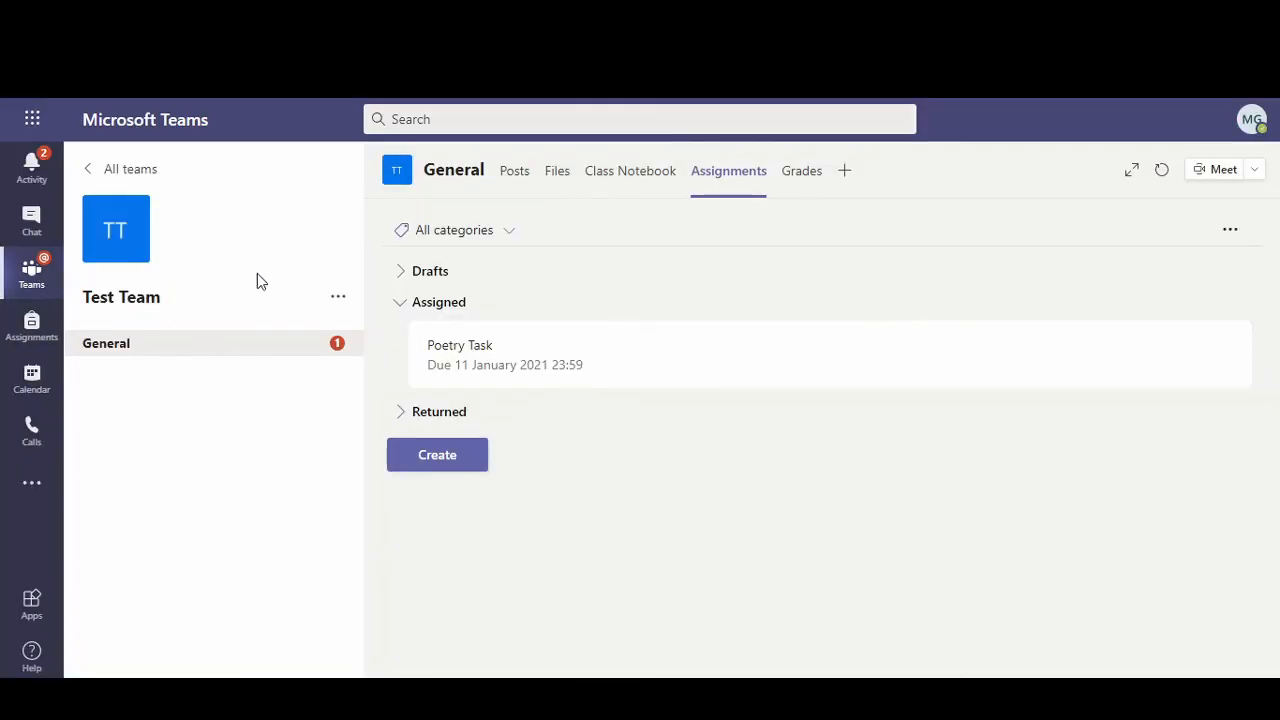
Step: Create a new quiz assignment in Test Team using today's Untitled quiz
click(435, 457)
click(446, 391)
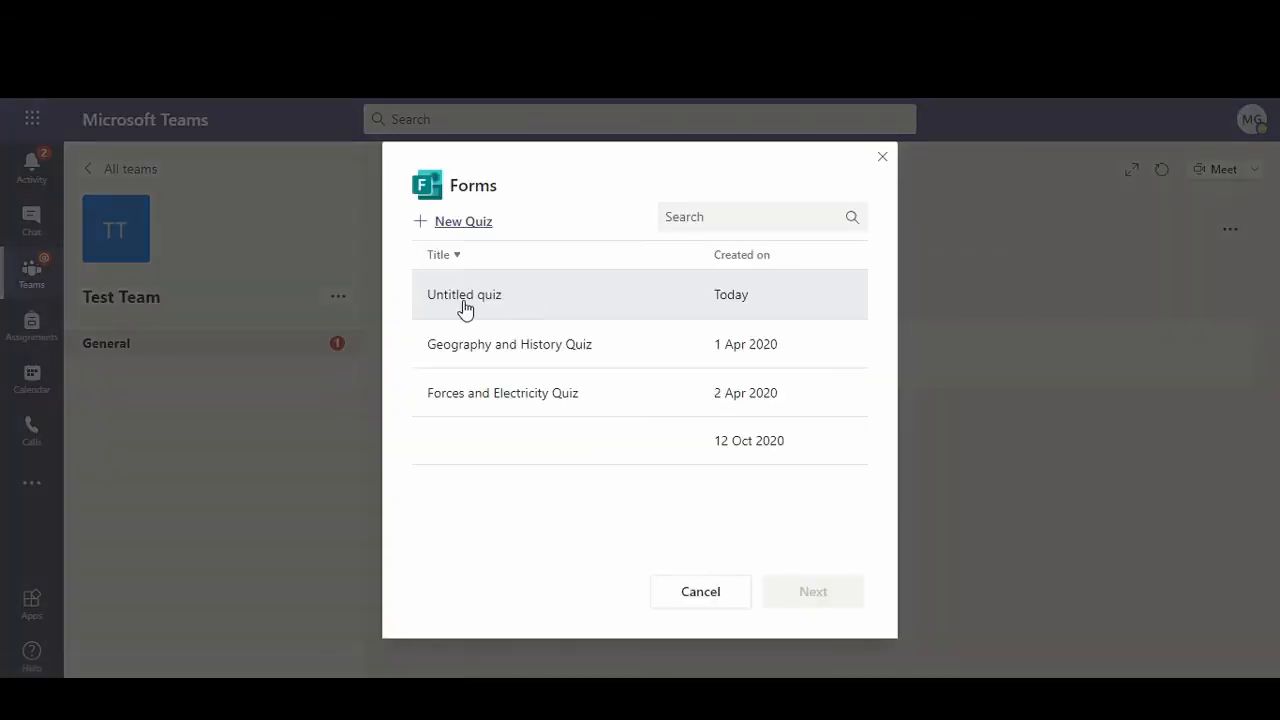
click(455, 309)
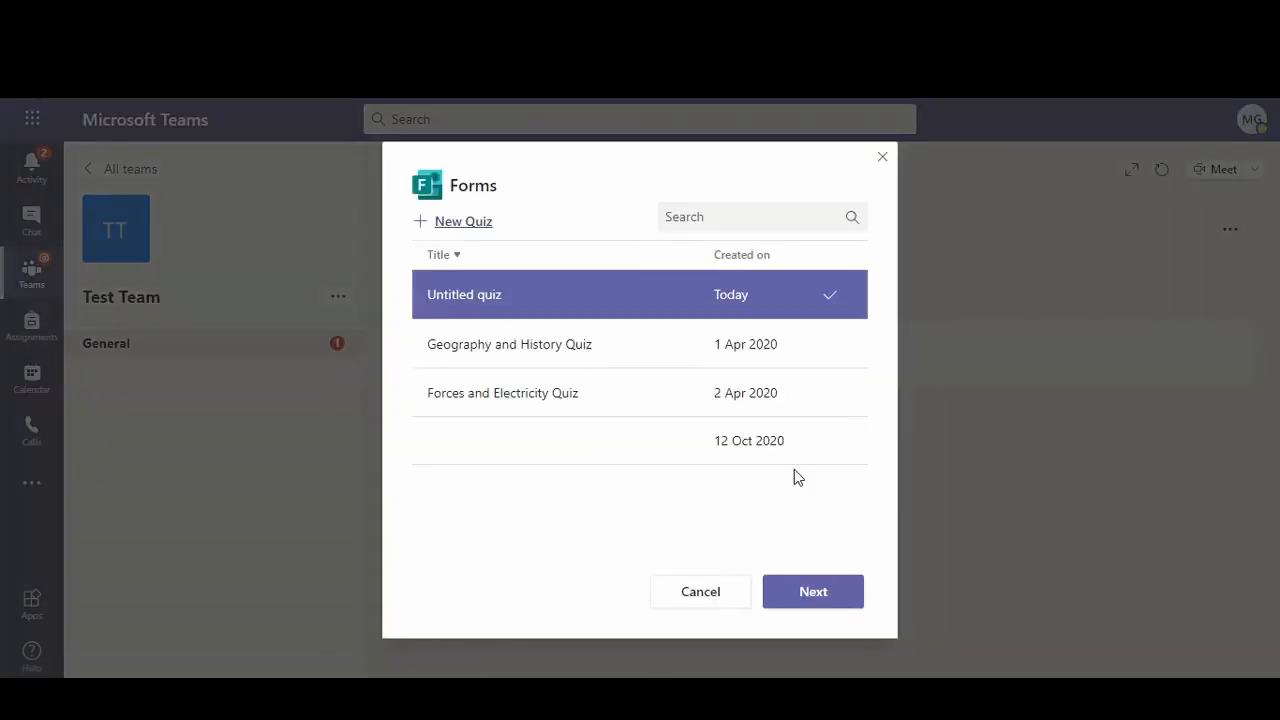
click(807, 589)
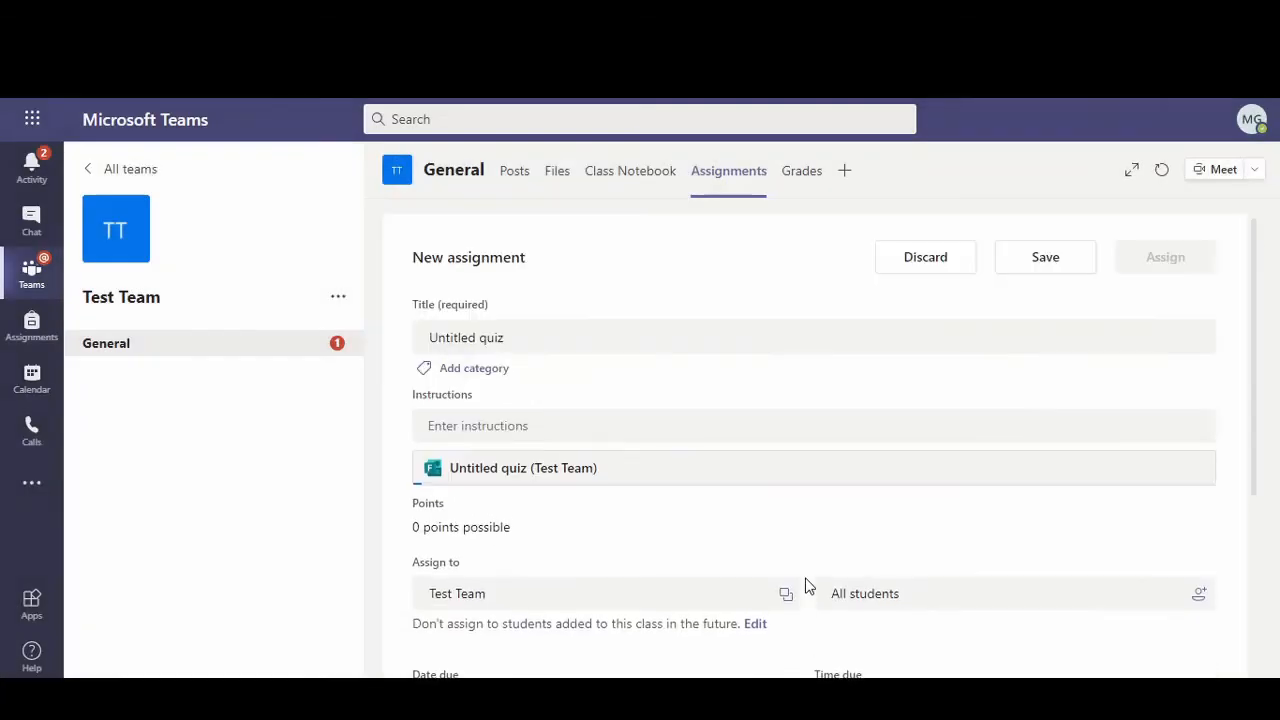
Step: Review the new quiz assignment's title, recipients and due date, and assign it to all students in Test Team
click(524, 337)
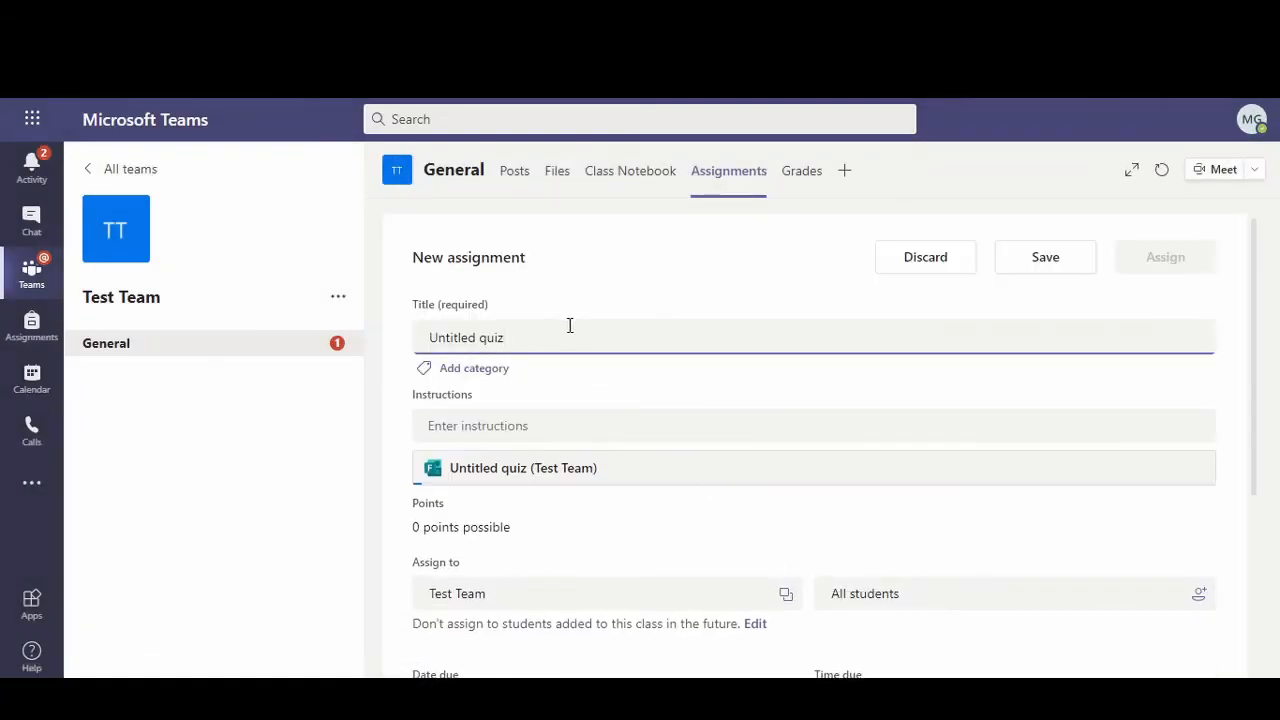
drag(526, 340, 425, 340)
scroll(614, 466, down, 2)
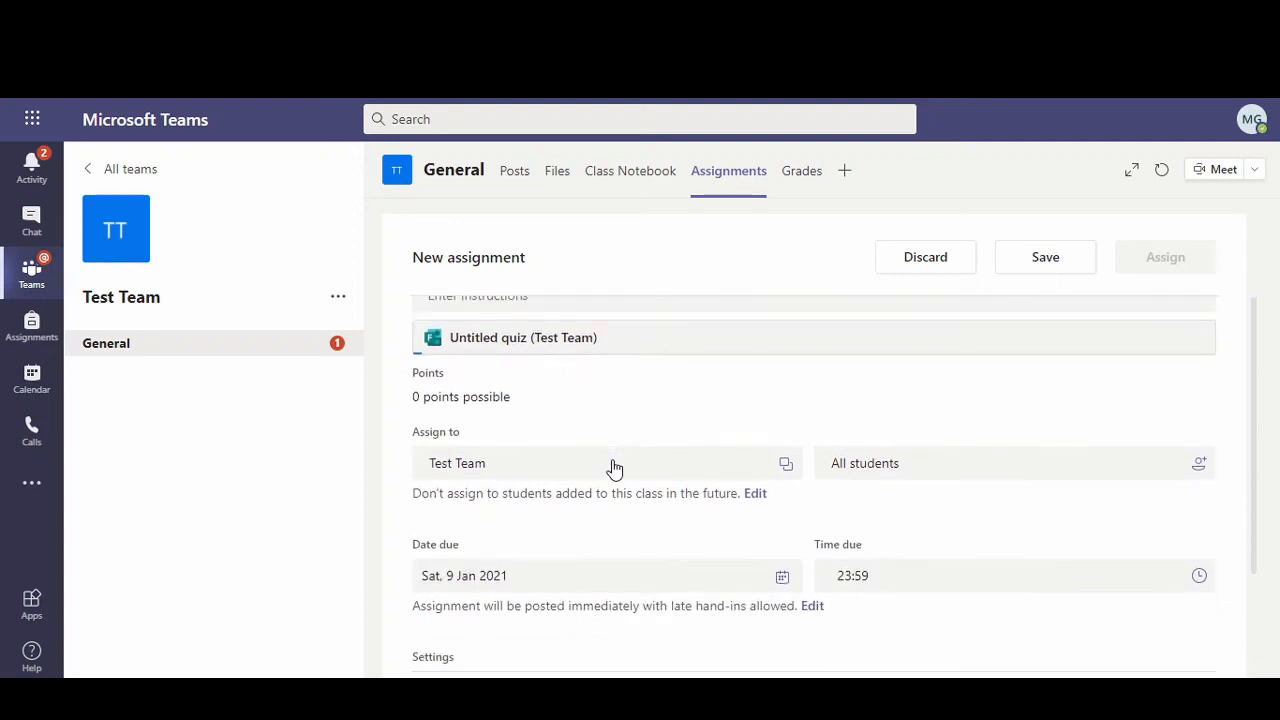
scroll(614, 468, down, 1)
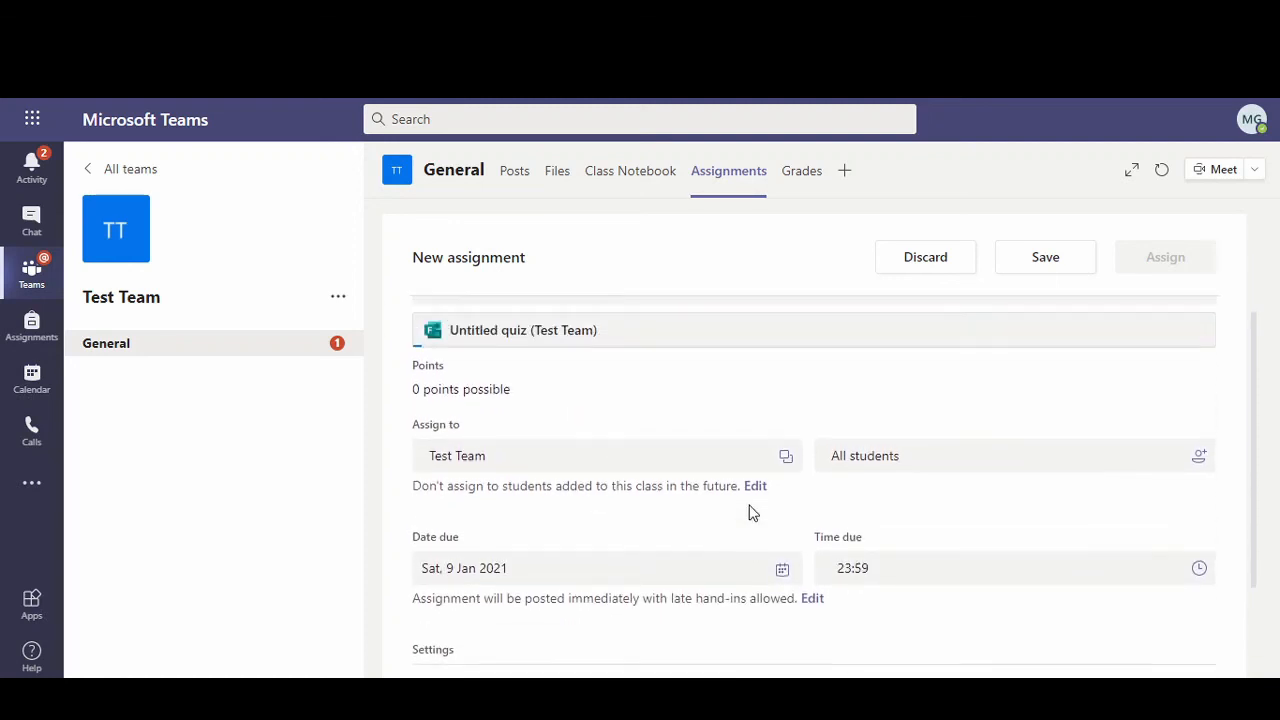
scroll(752, 512, up, 1)
scroll(752, 512, down, 3)
scroll(752, 512, up, 5)
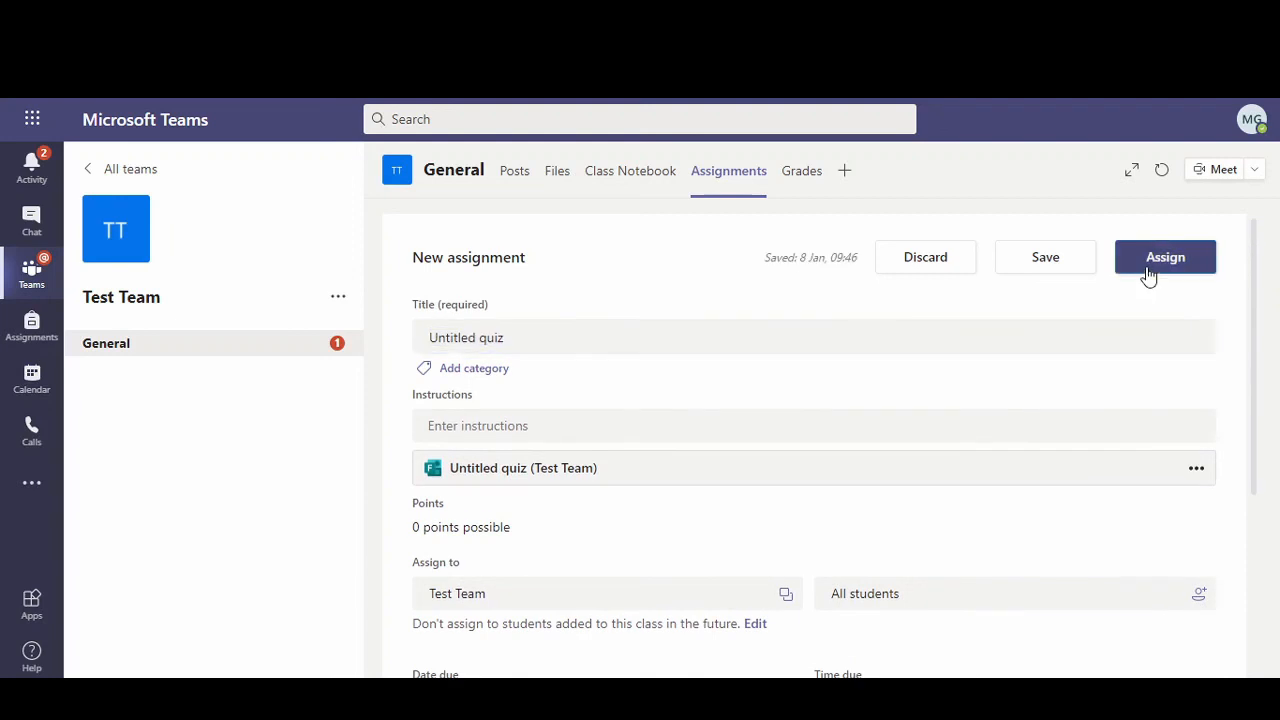
click(1148, 274)
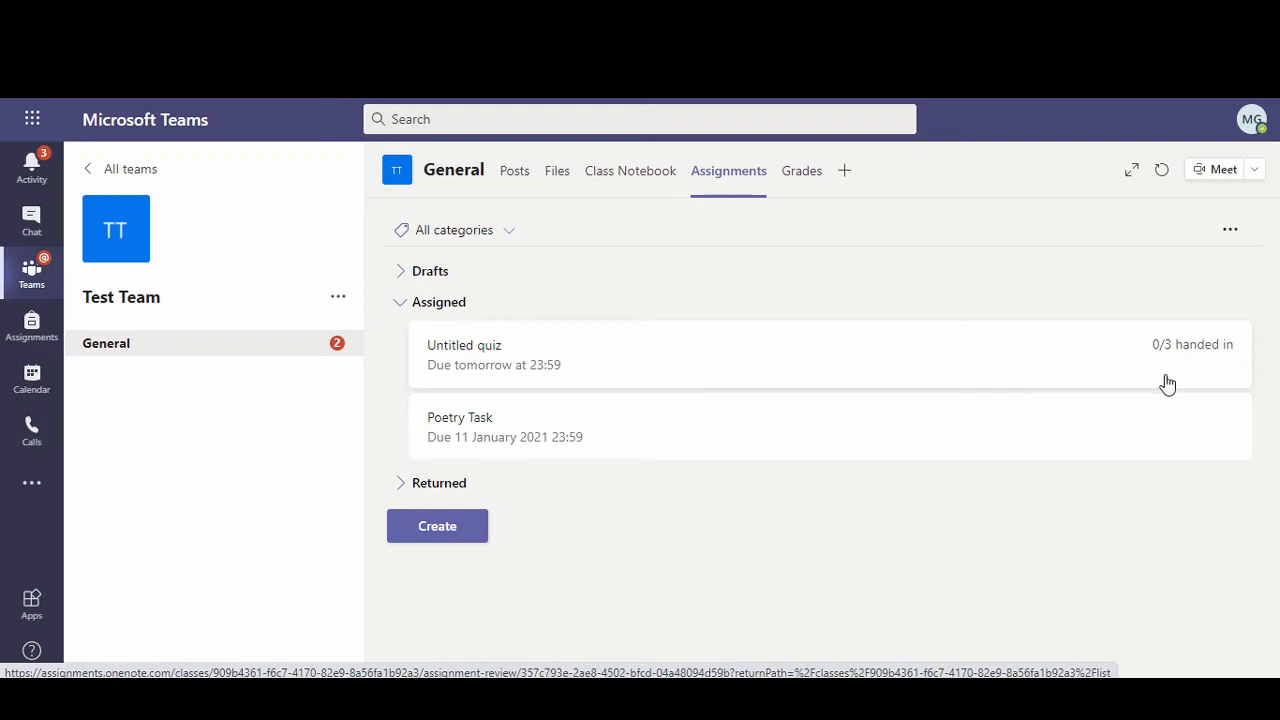
Step: Expand the list of returned assignments in Test Team
click(405, 488)
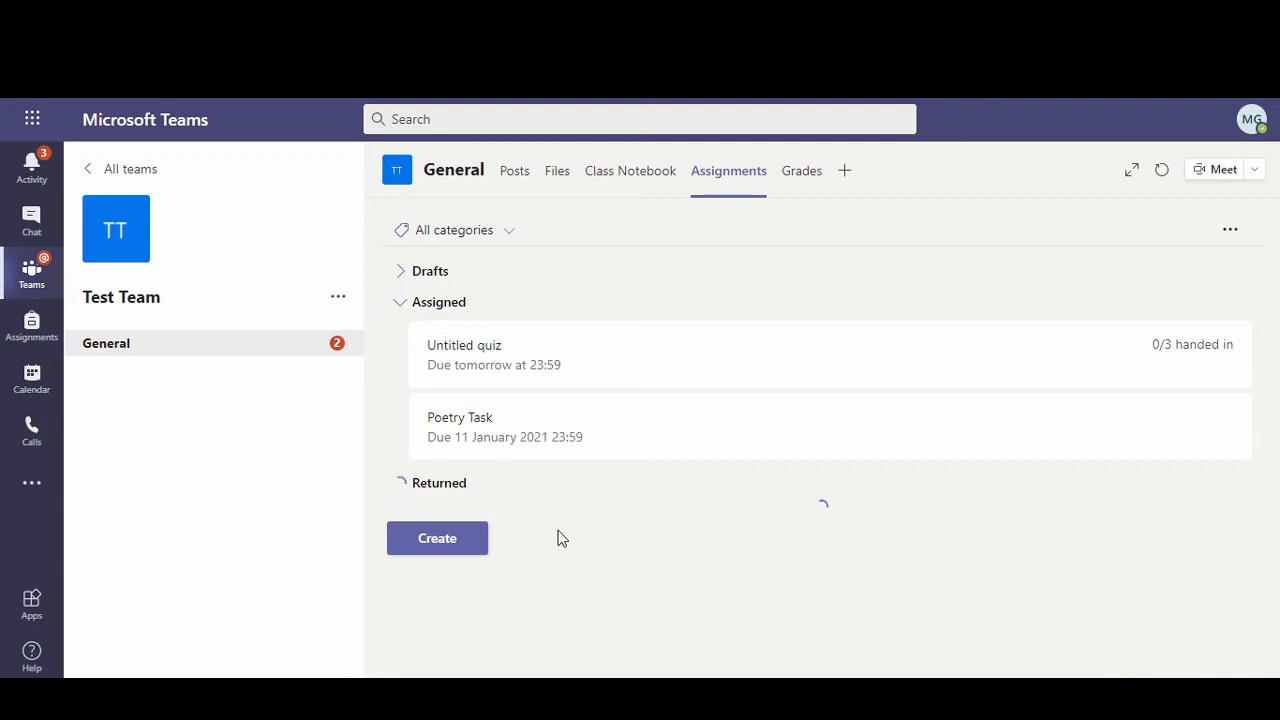